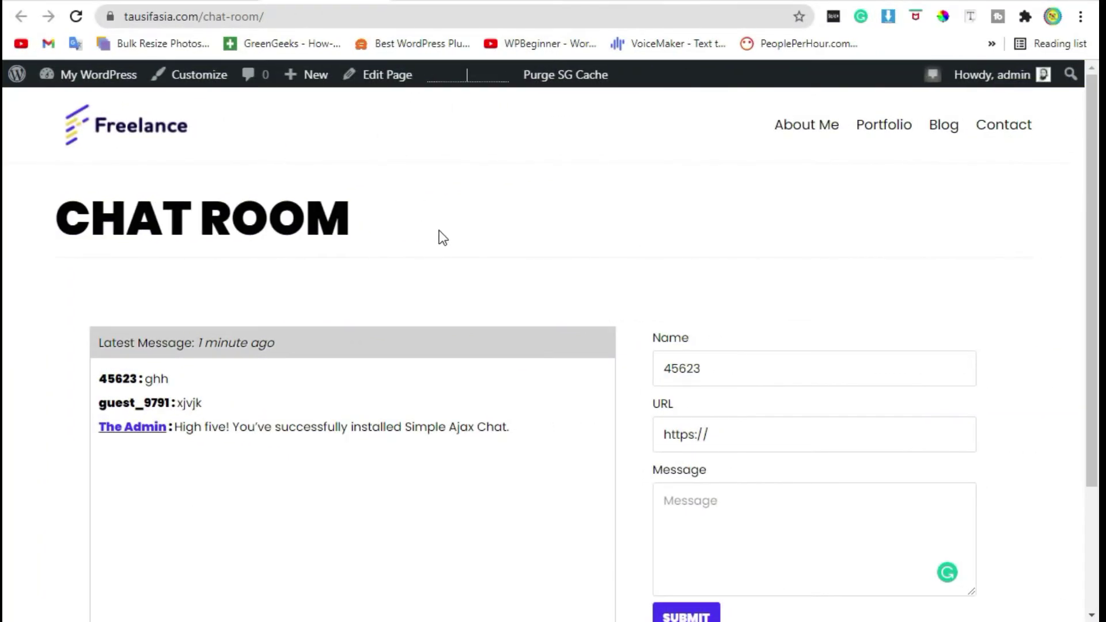
# - Scroll down the published Chat Room page past its Simple Ajax Chat box
pyautogui.scroll(-3, 405, 291)
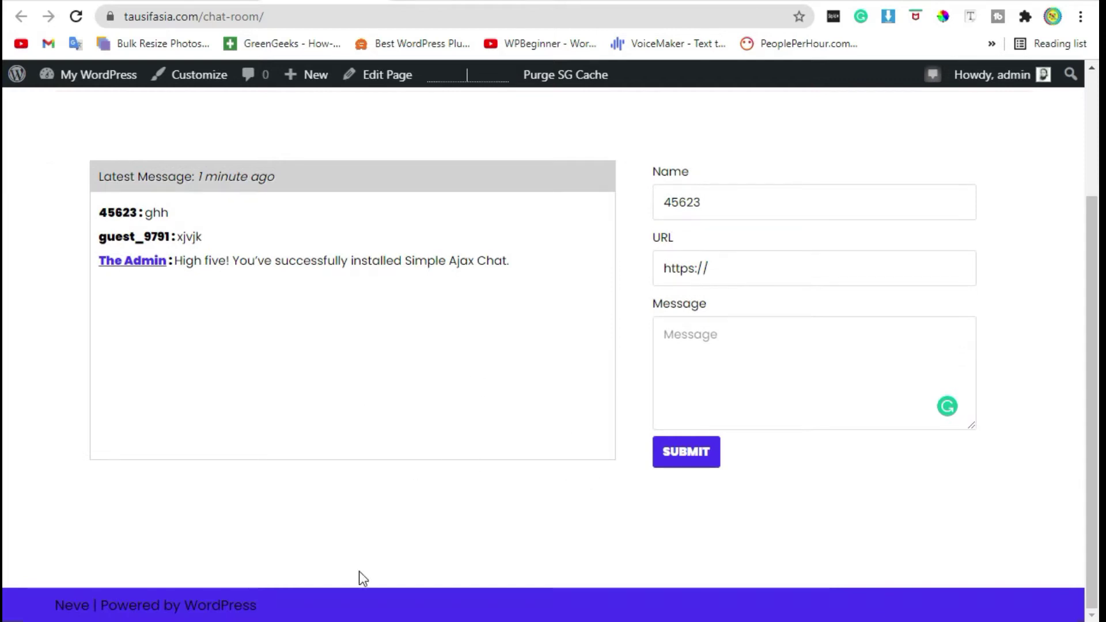
# - Go to the admin Dashboard and start adding a new plugin from Plugins > Add New
pyautogui.moveTo(119, 81)
pyautogui.click(117, 104)
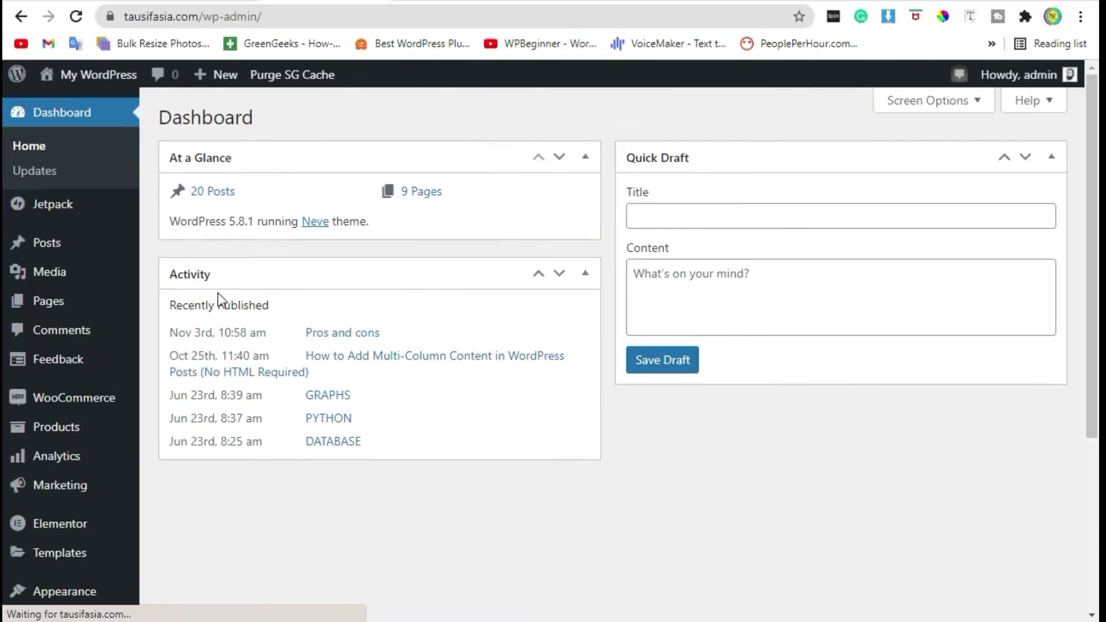
pyautogui.scroll(-5, 218, 297)
pyautogui.moveTo(49, 355)
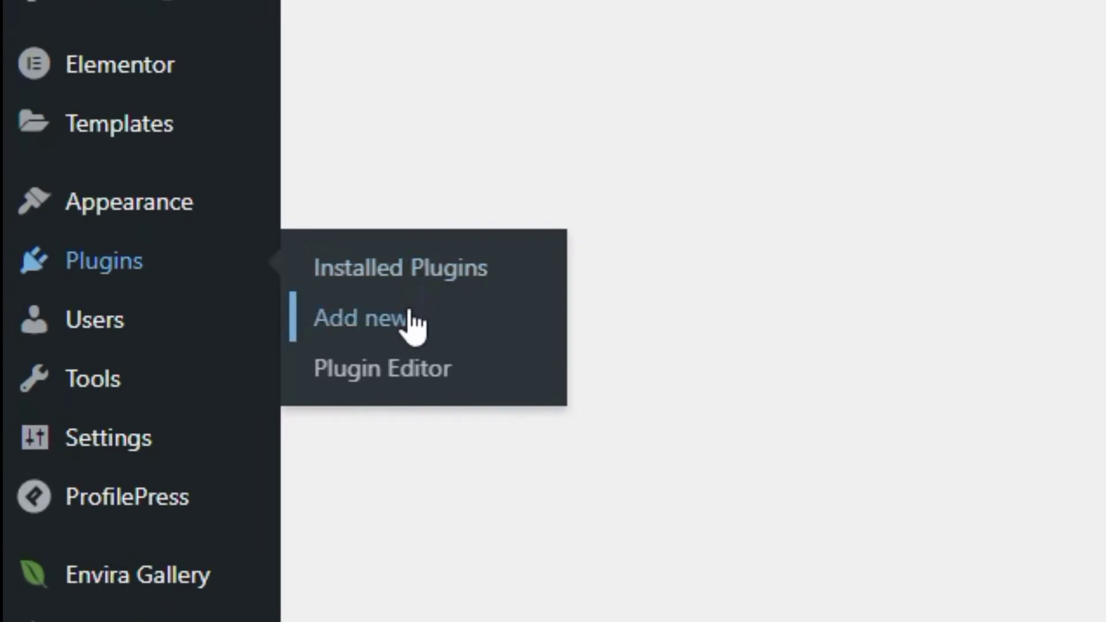
pyautogui.click(411, 316)
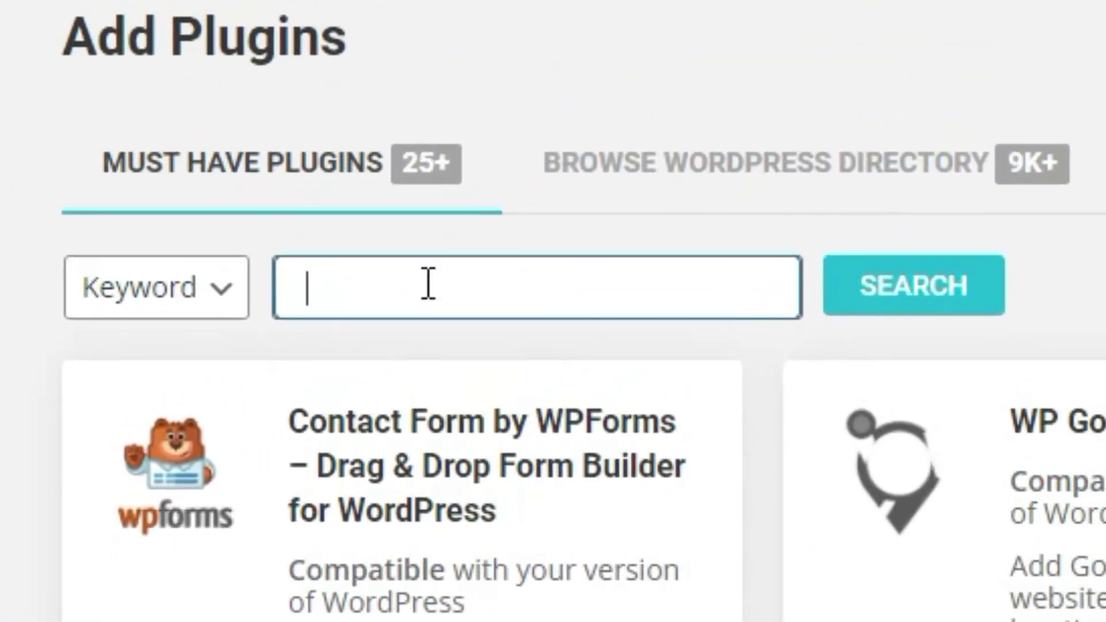
# - Search the plugin directory for 'simple ajaz chat'
pyautogui.write('sinple')
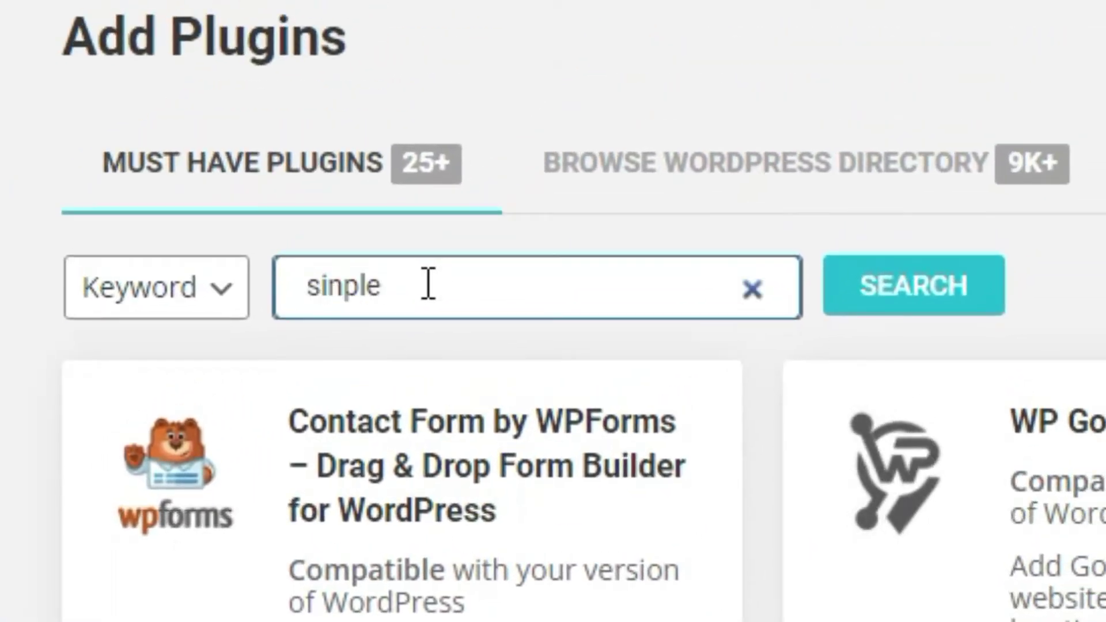
pyautogui.press('BackSpace')
pyautogui.press('BackSpace')
pyautogui.press('BackSpace')
pyautogui.press('BackSpace')
pyautogui.write('m')
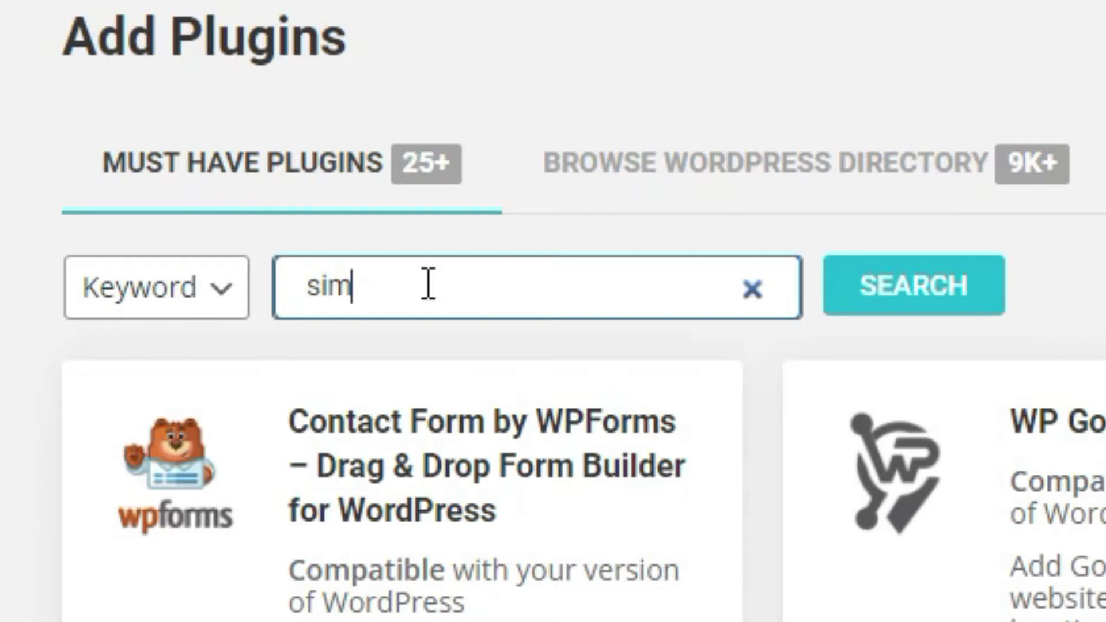
pyautogui.write('plw')
pyautogui.press('BackSpace')
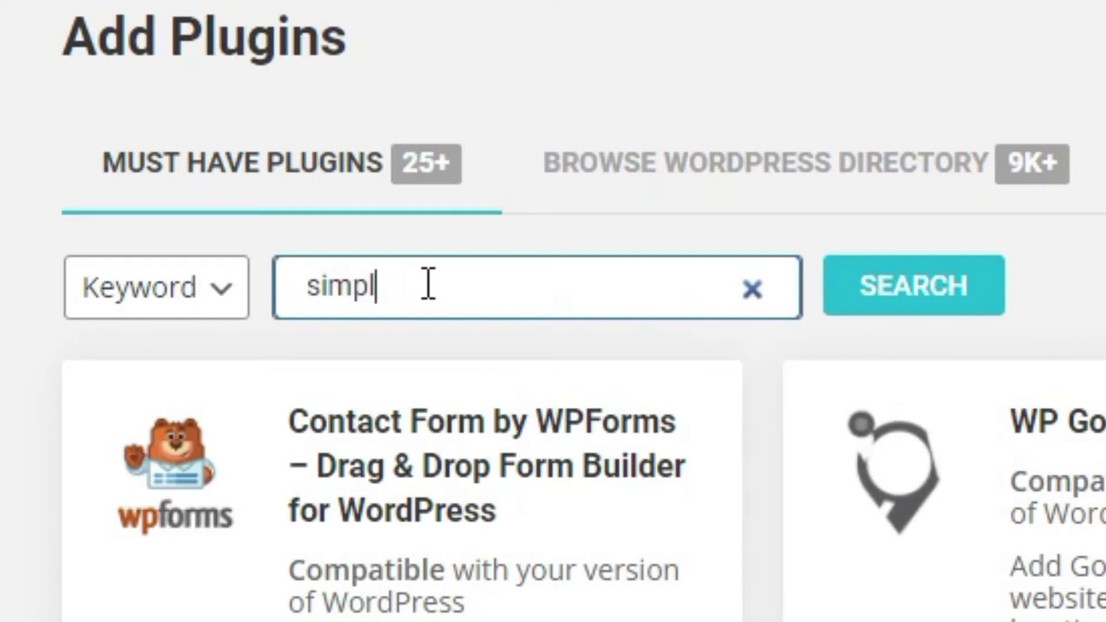
pyautogui.write('e ajaz')
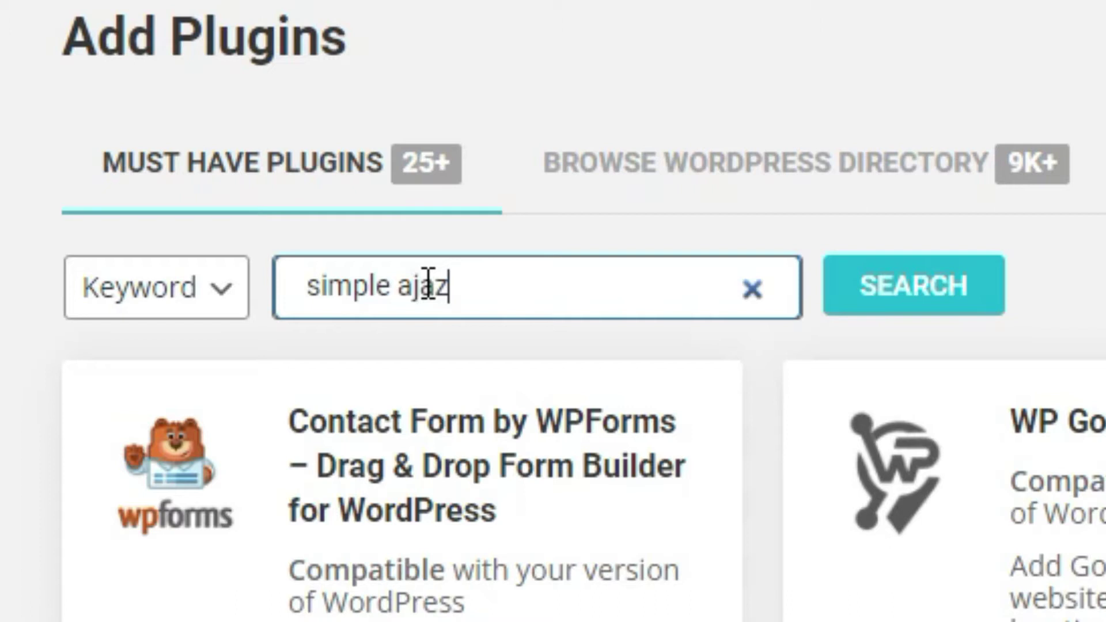
pyautogui.write(' chat')
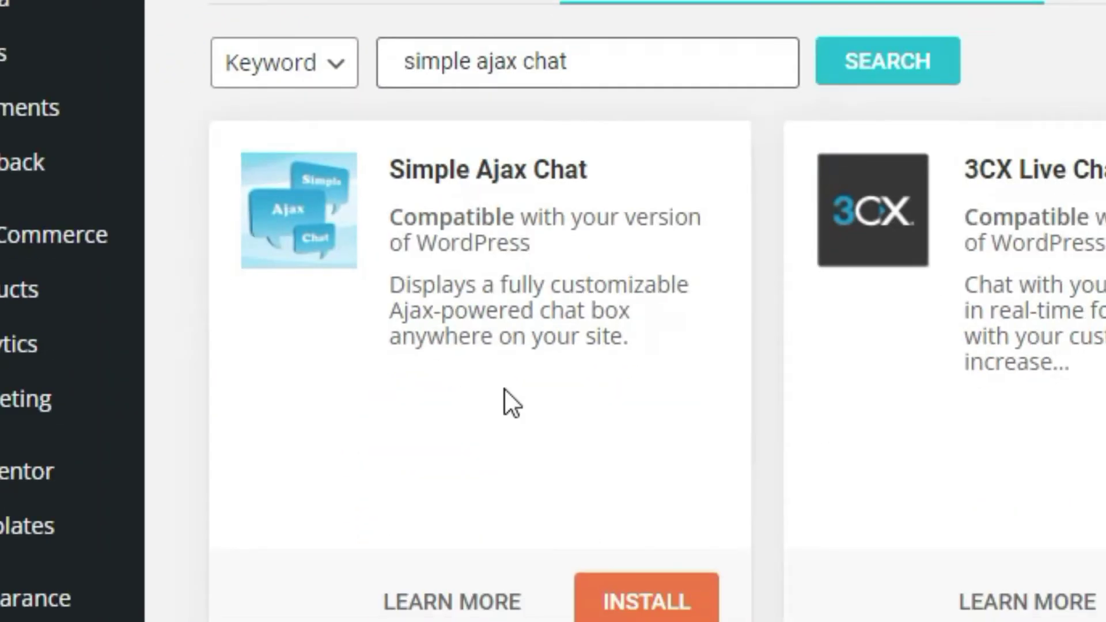
# - Install and activate the Simple Ajax Chat plugin, then return to the Dashboard
pyautogui.click(663, 577)
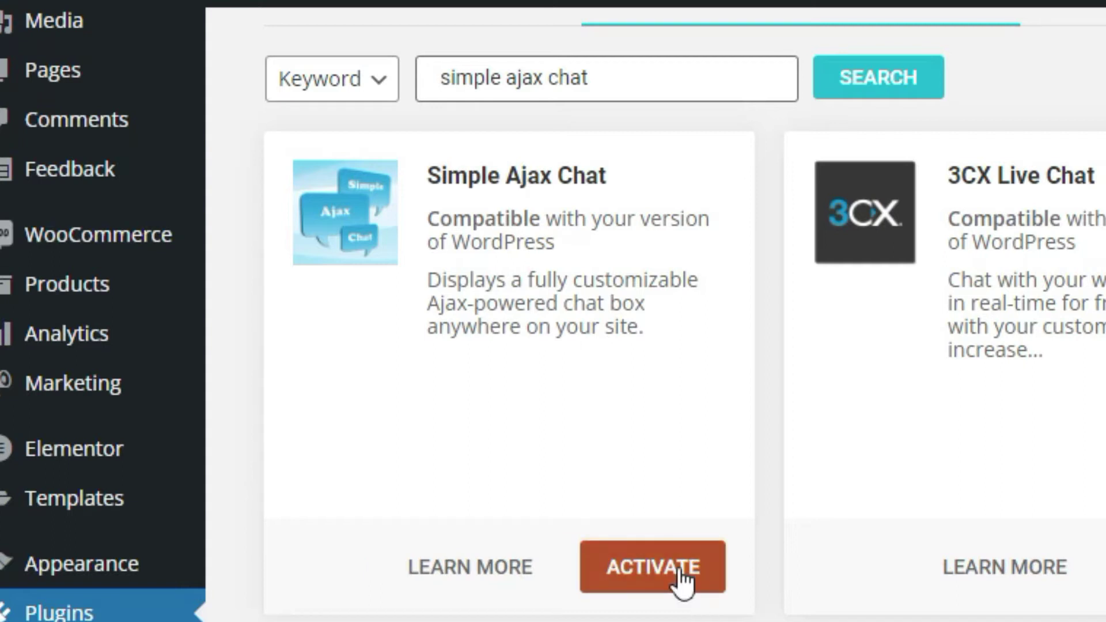
pyautogui.click(681, 576)
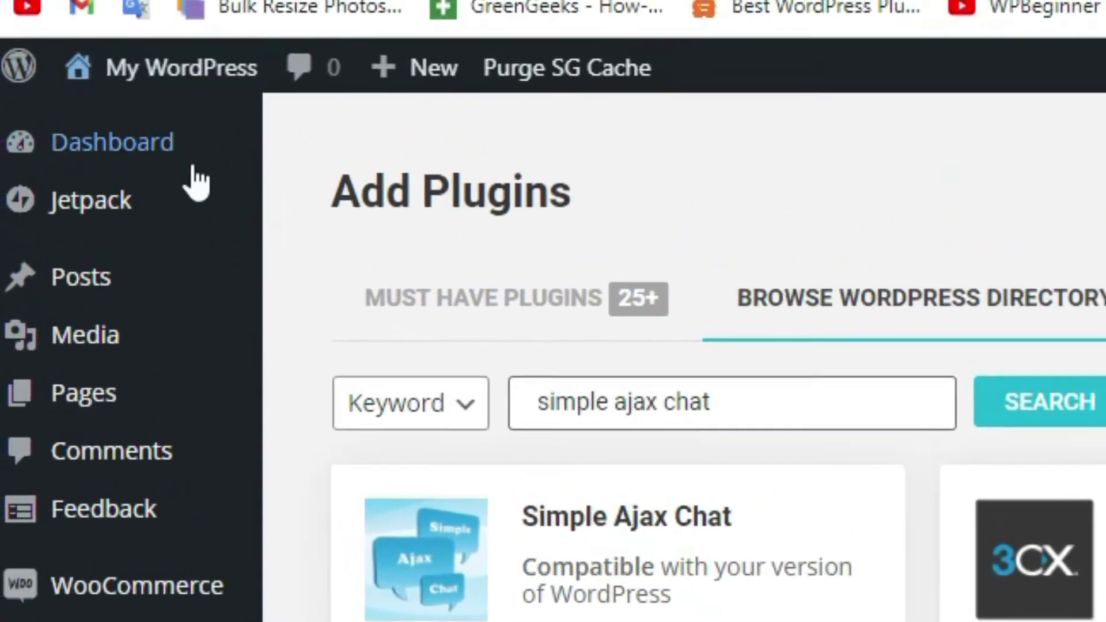
pyautogui.click(191, 166)
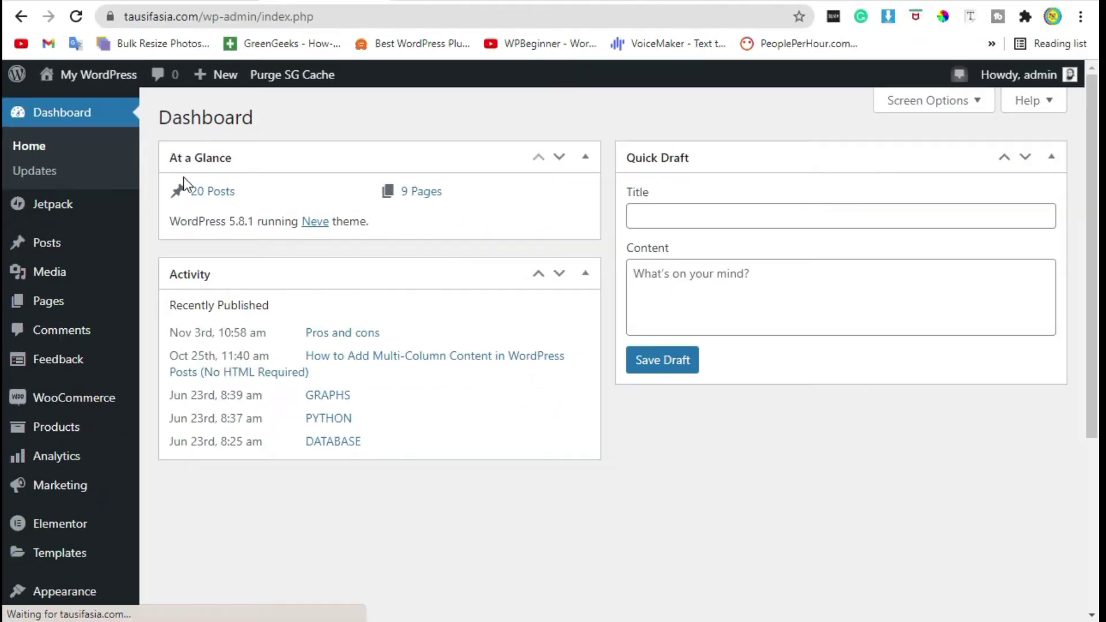
# - Go to Settings > Simple Ajax Chat and view its Plugin Settings options
pyautogui.scroll(-2, 182, 186)
pyautogui.scroll(-2, 183, 186)
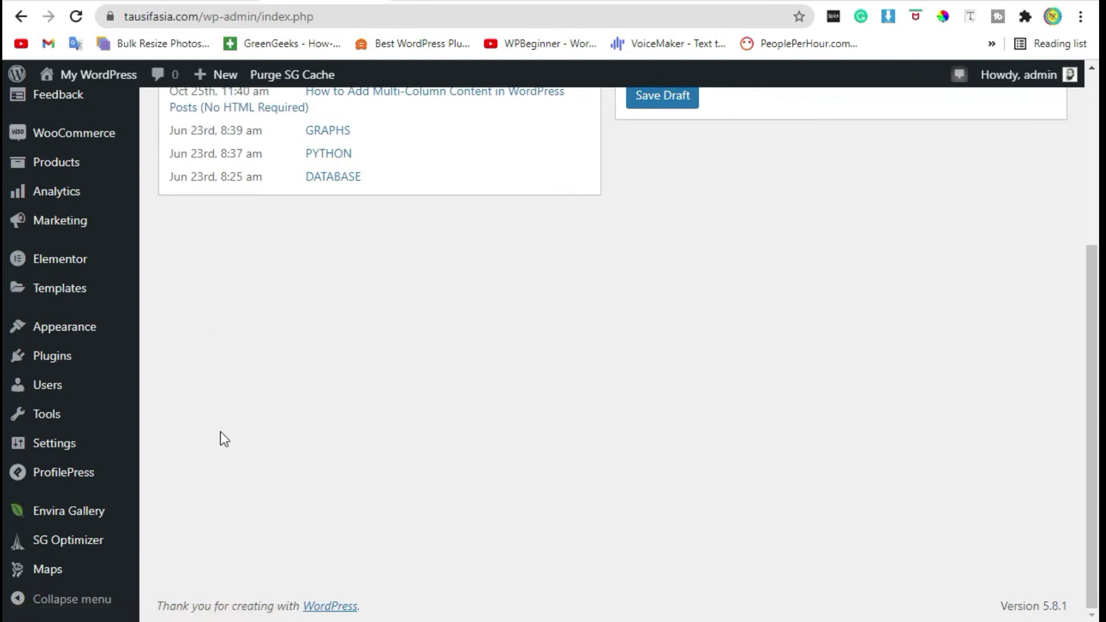
pyautogui.moveTo(56, 448)
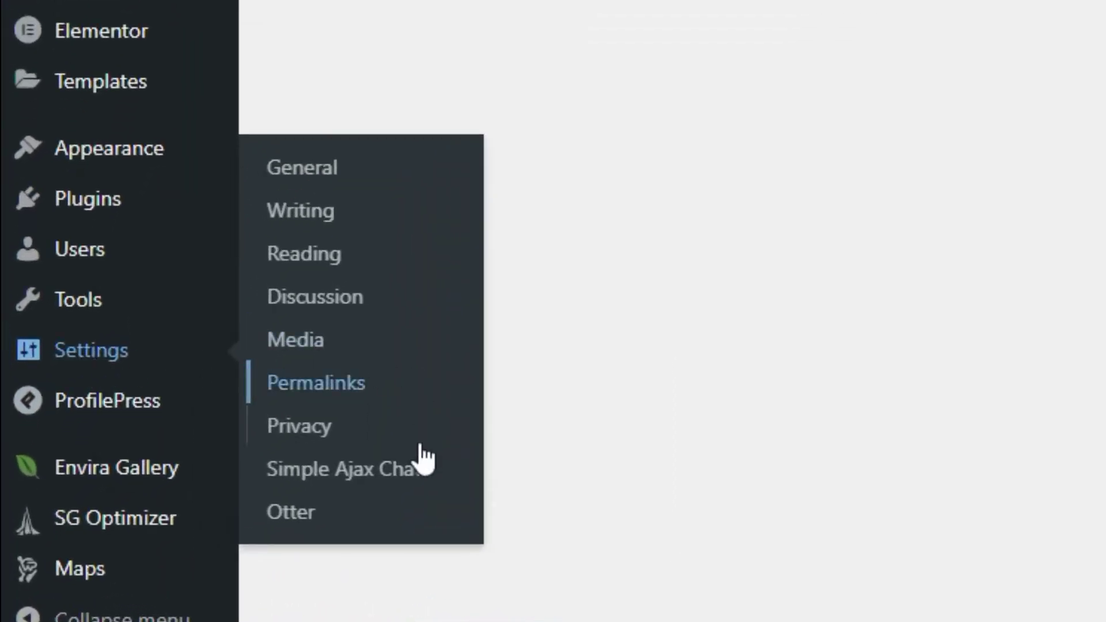
pyautogui.click(379, 469)
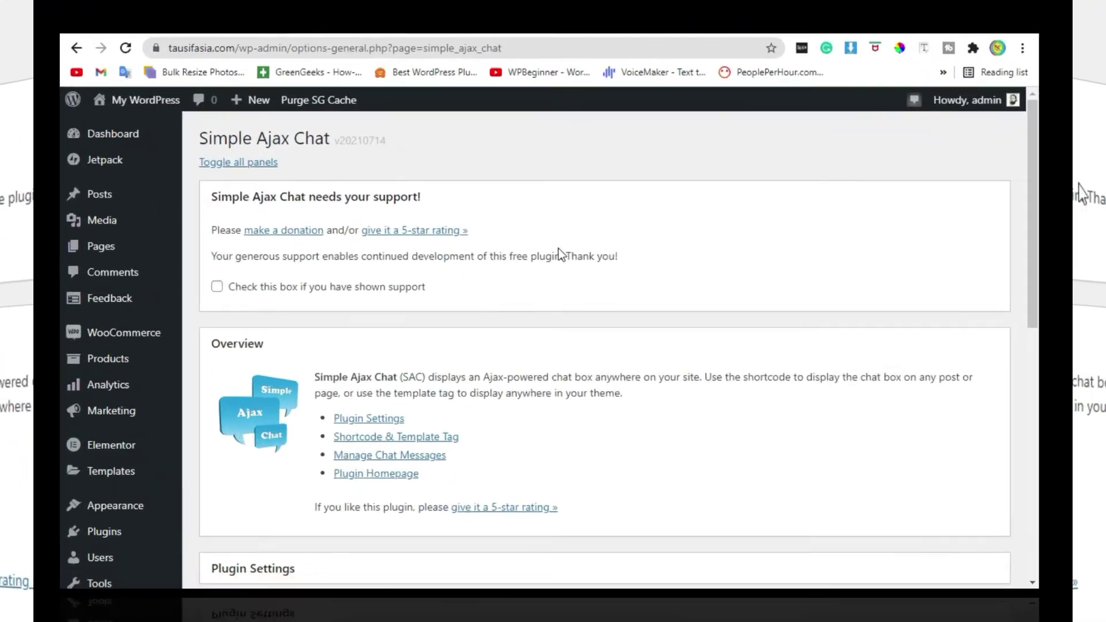
pyautogui.scroll(-6, 563, 247)
# - Expand Plugin Settings and change the Default name to 'Chat room'
pyautogui.click(346, 137)
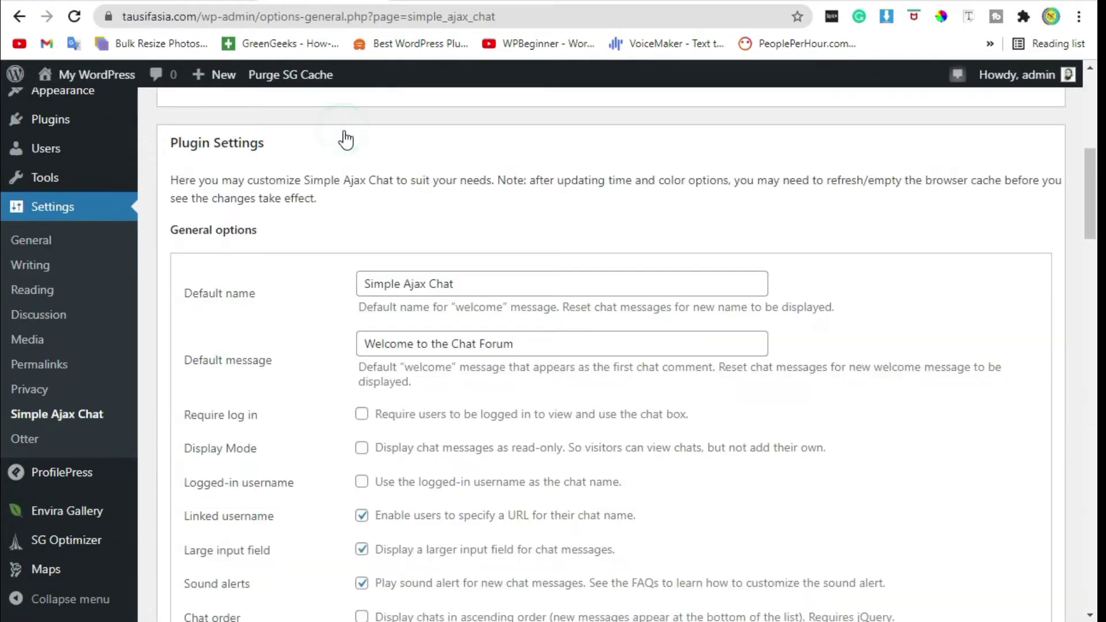
pyautogui.tripleClick(360, 280)
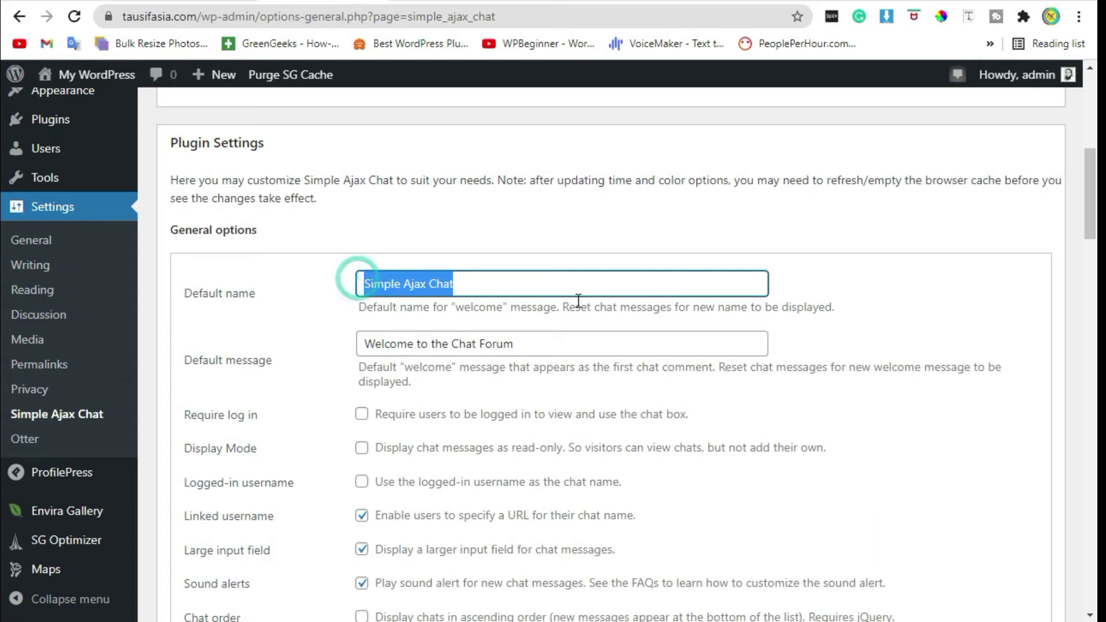
pyautogui.press('BackSpace')
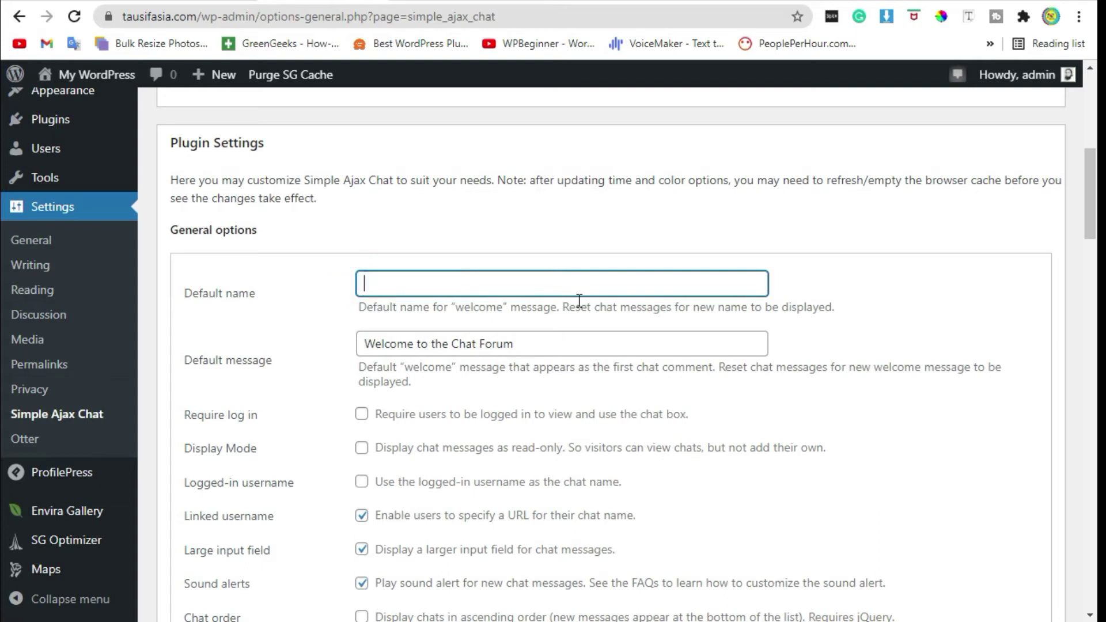
pyautogui.write('Ch')
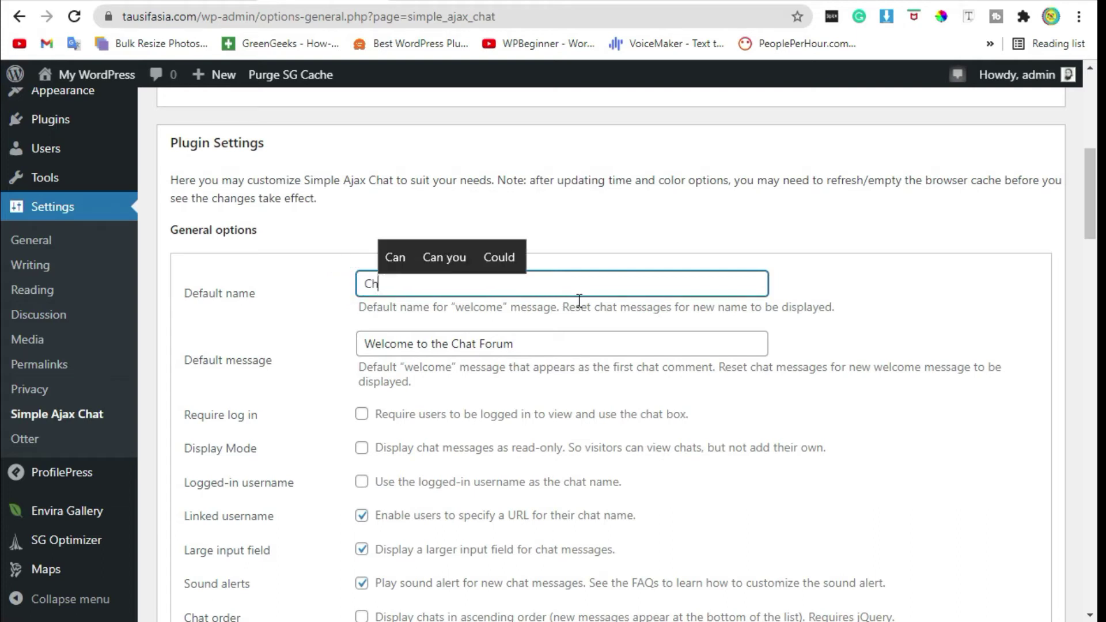
pyautogui.write('at romm')
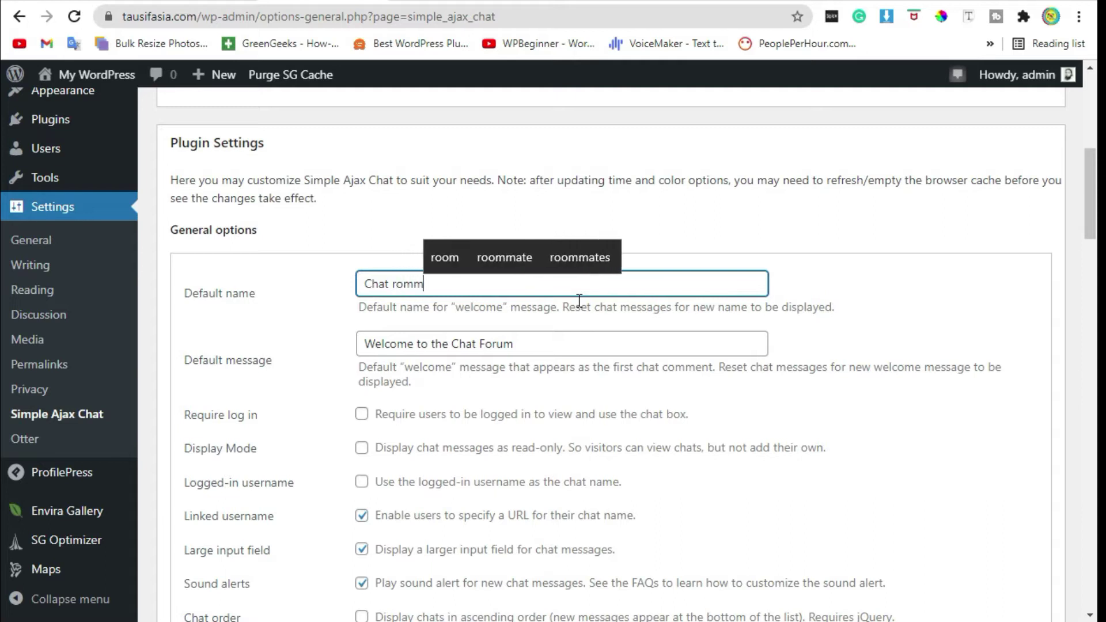
pyautogui.press('BackSpace')
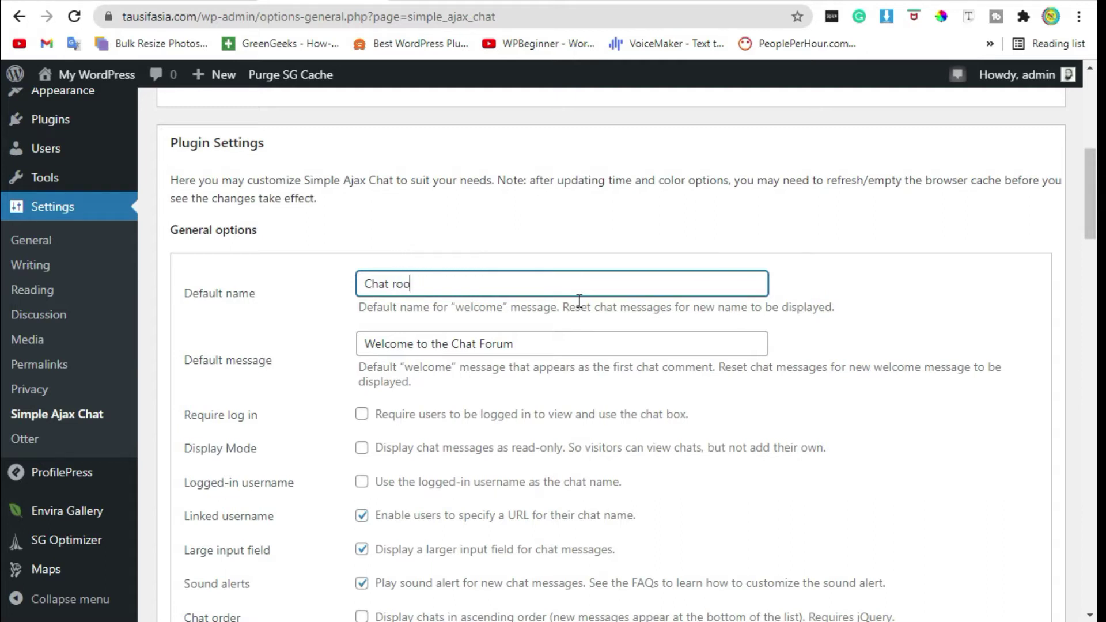
pyautogui.write('m')
pyautogui.click(352, 350)
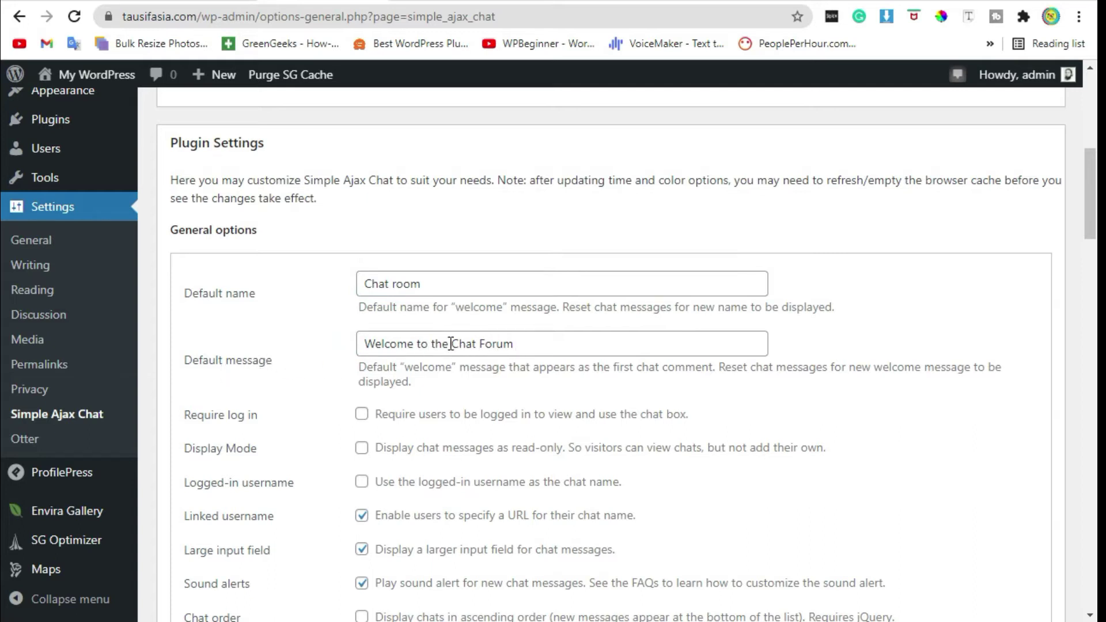
# - Replace 'Forum' with 'room' so the default message reads 'Welcome to the Chat room'
pyautogui.doubleClick(494, 341)
pyautogui.press('BackSpace')
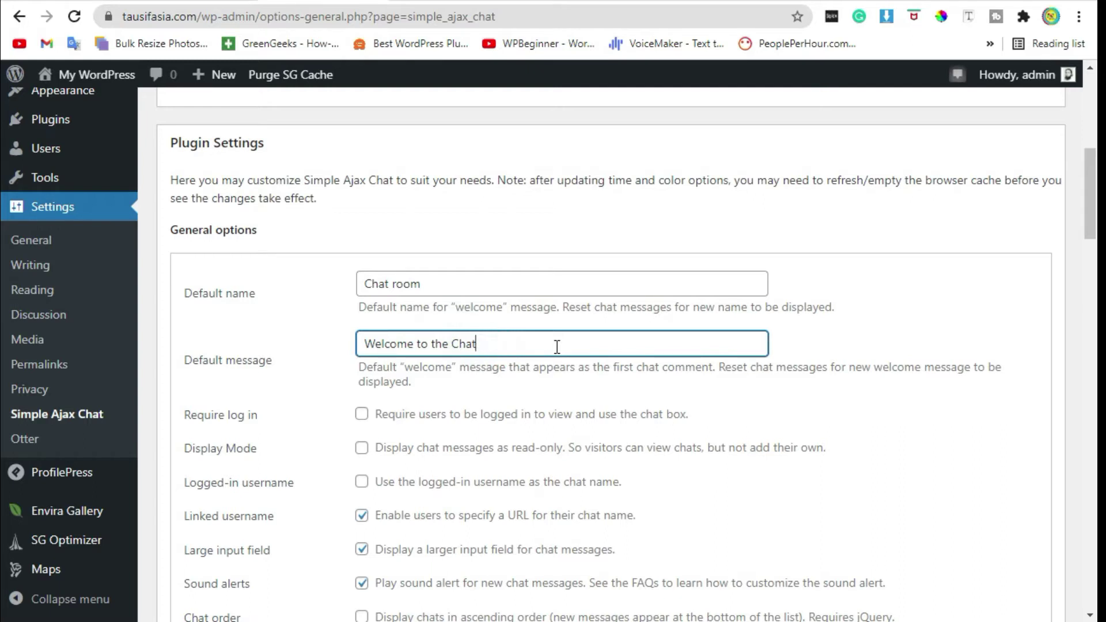
pyautogui.write('roon')
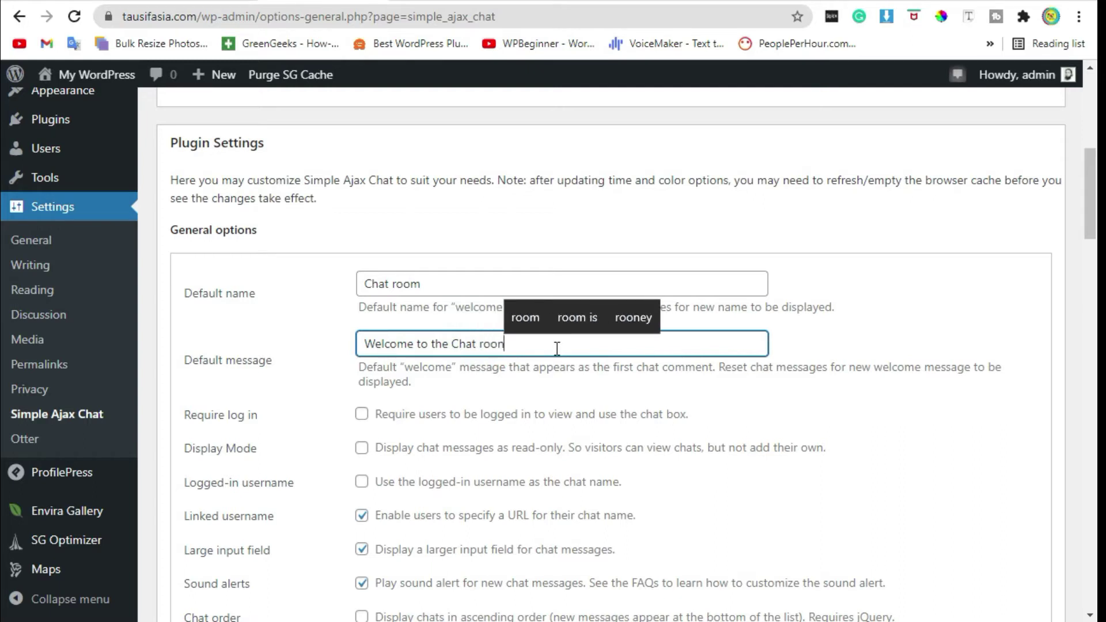
pyautogui.press('BackSpace')
pyautogui.write('m')
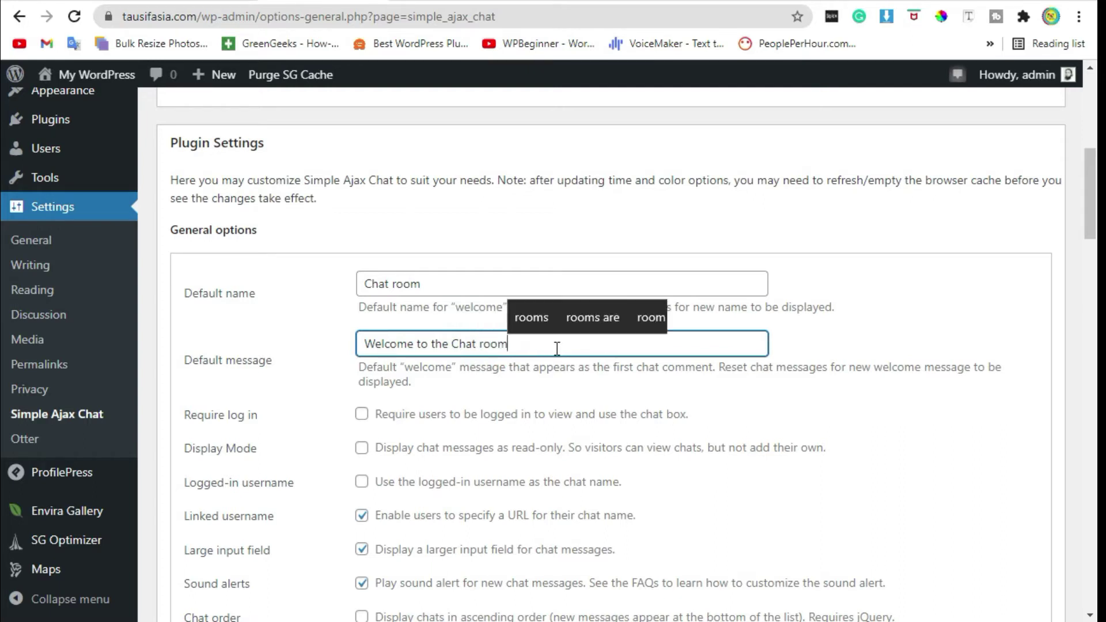
pyautogui.click(282, 386)
# - Remove 'chat' from the notification title, leaving 'New message', and save the settings
pyautogui.scroll(-13, 282, 386)
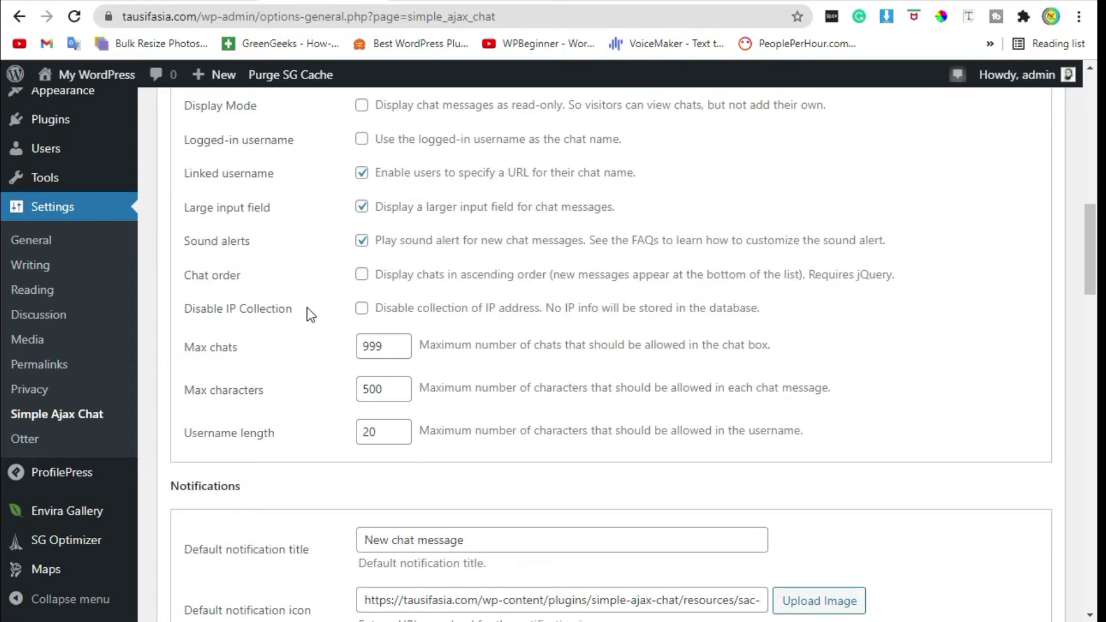
pyautogui.scroll(4, 313, 328)
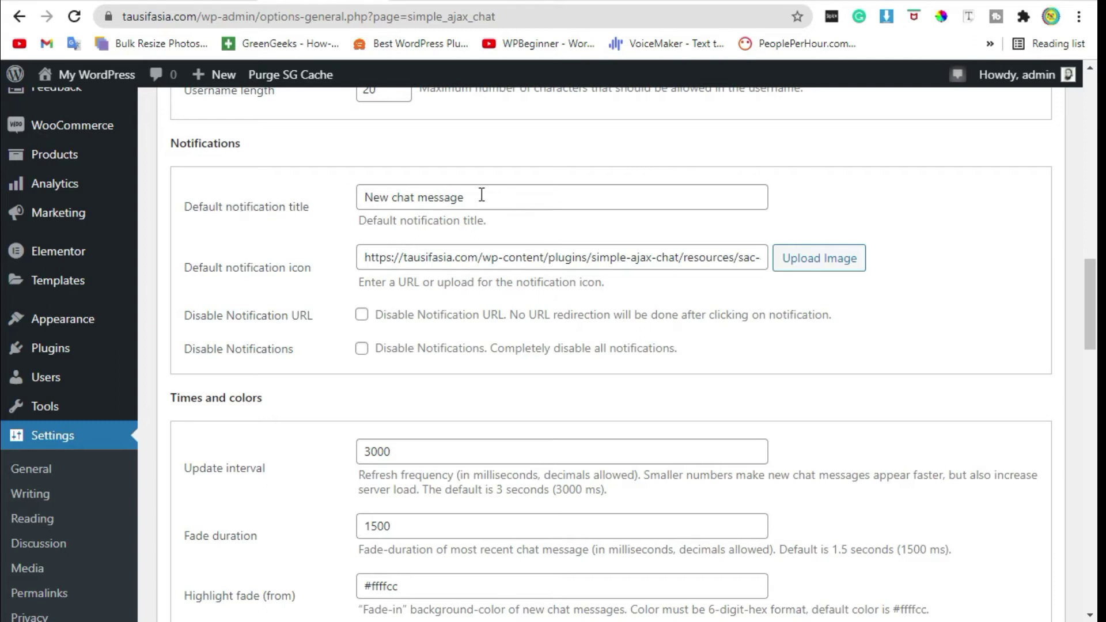
pyautogui.doubleClick(396, 197)
pyautogui.press('BackSpace')
pyautogui.press('BackSpace')
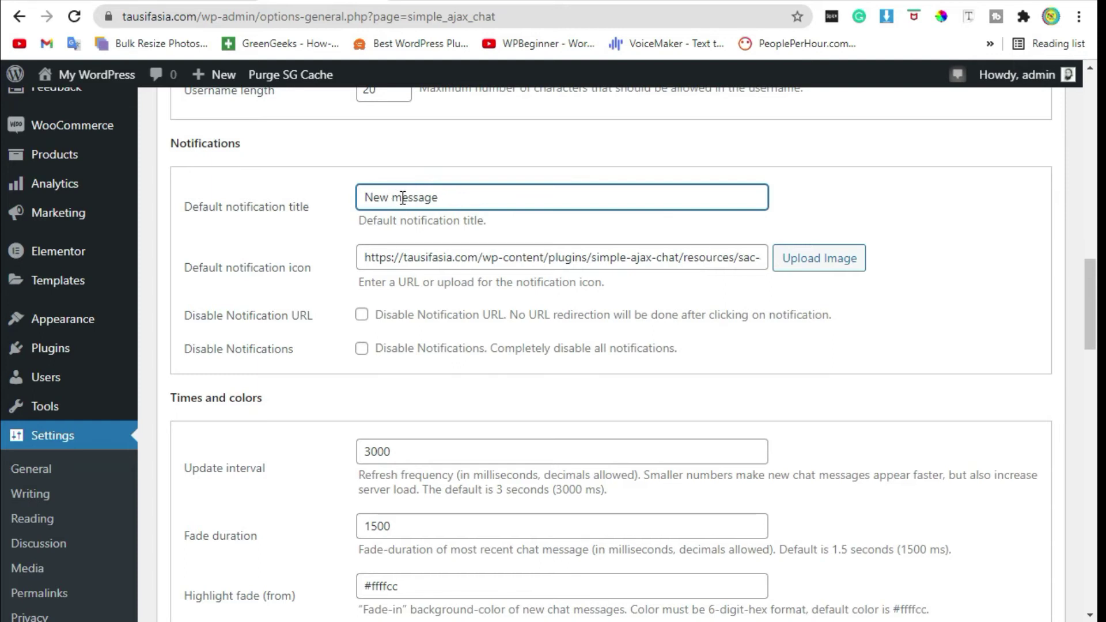
pyautogui.scroll(-15, 271, 276)
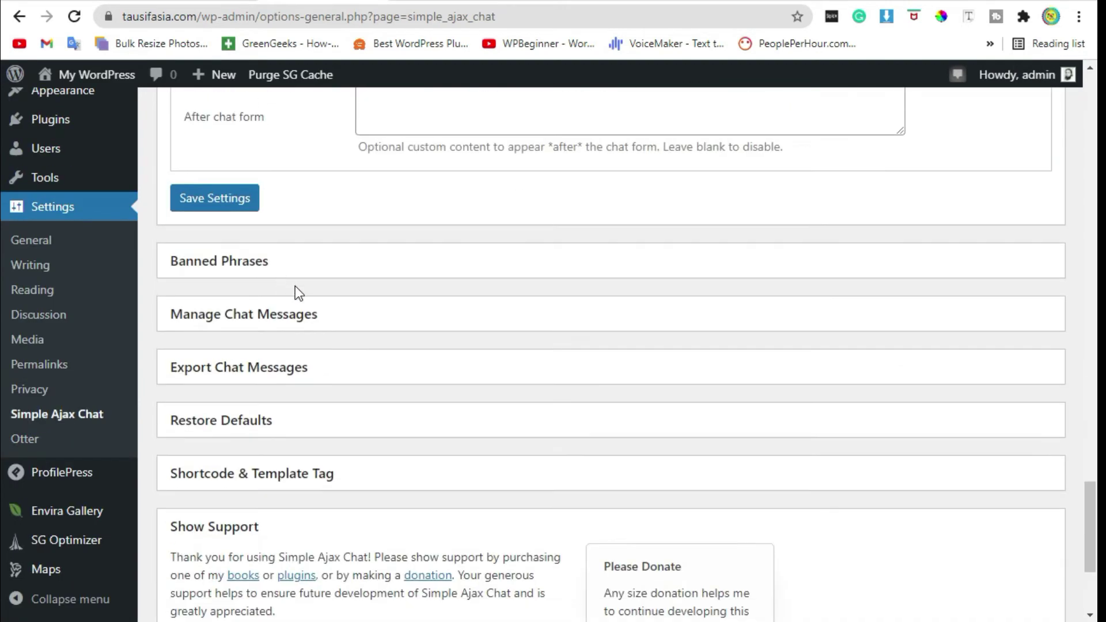
pyautogui.click(211, 208)
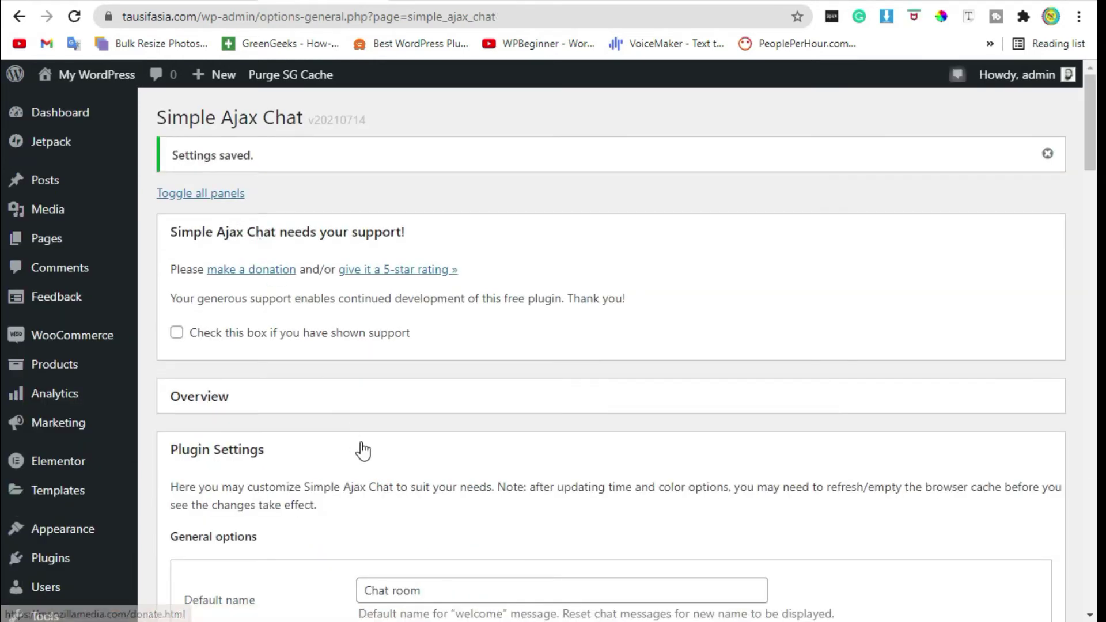
# - Expand Shortcode & Template Tag and copy the [sac_happens] shortcode to the clipboard
pyautogui.scroll(-6, 361, 447)
pyautogui.scroll(-7, 316, 334)
pyautogui.scroll(-8, 316, 336)
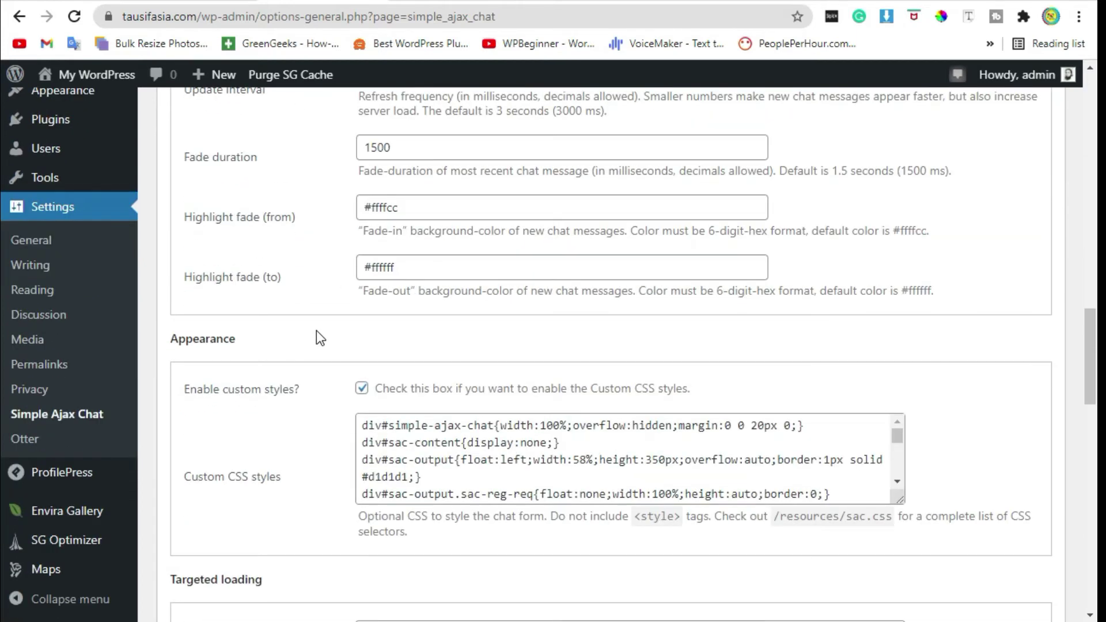
pyautogui.scroll(-10, 317, 332)
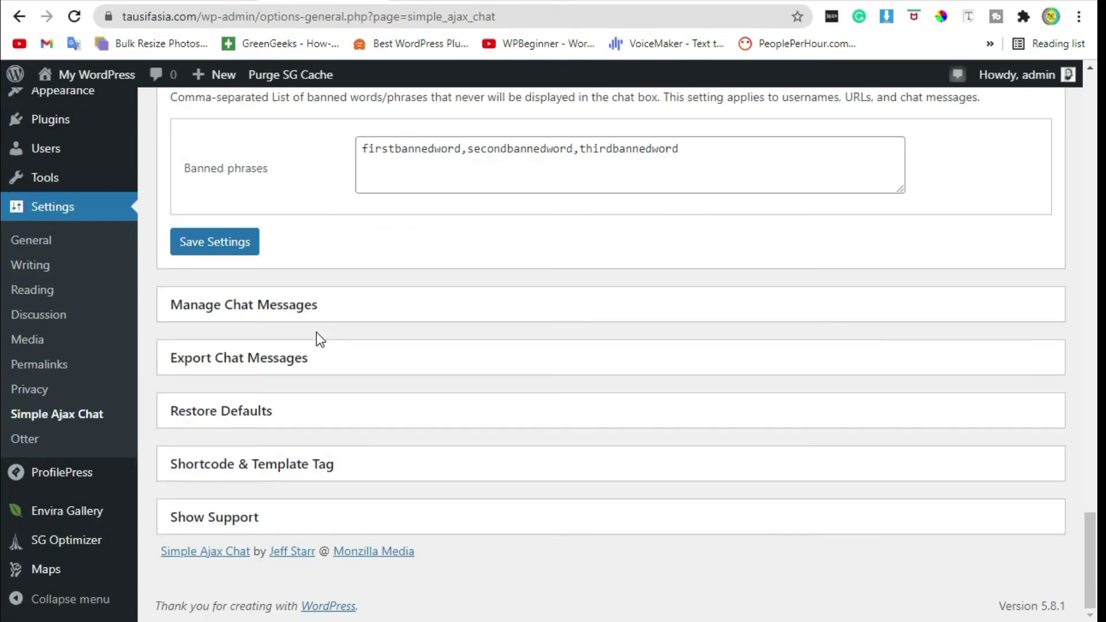
pyautogui.scroll(2, 319, 342)
pyautogui.scroll(4, 315, 340)
pyautogui.scroll(-6, 316, 338)
pyautogui.click(289, 464)
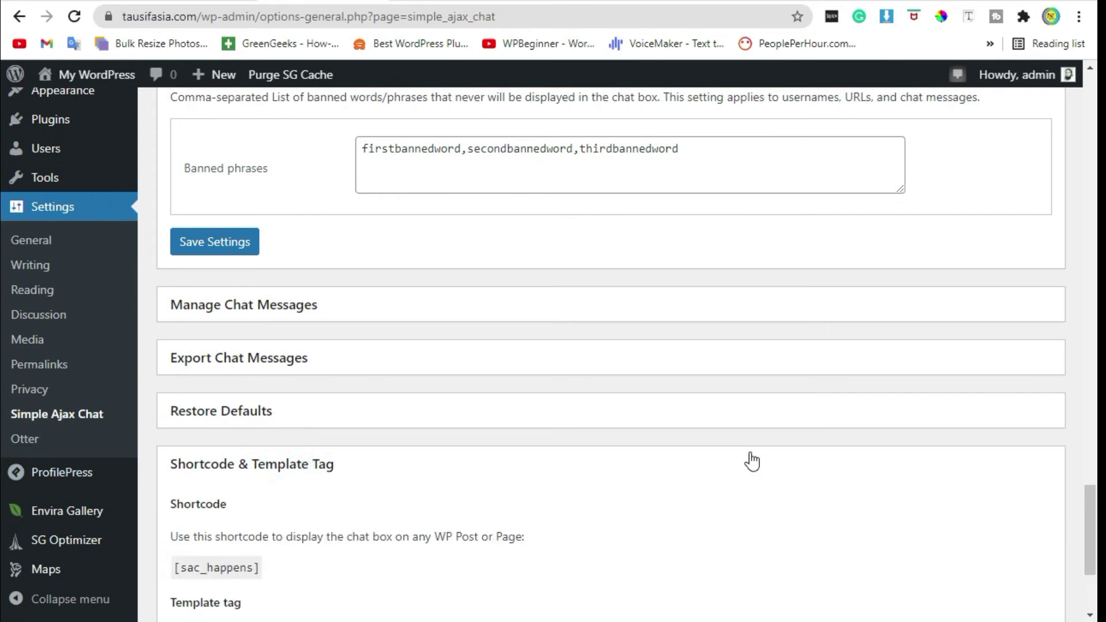
pyautogui.scroll(-3, 471, 363)
pyautogui.moveTo(176, 363); pyautogui.dragTo(271, 364)
pyautogui.rightClick(251, 359)
pyautogui.click(269, 371)
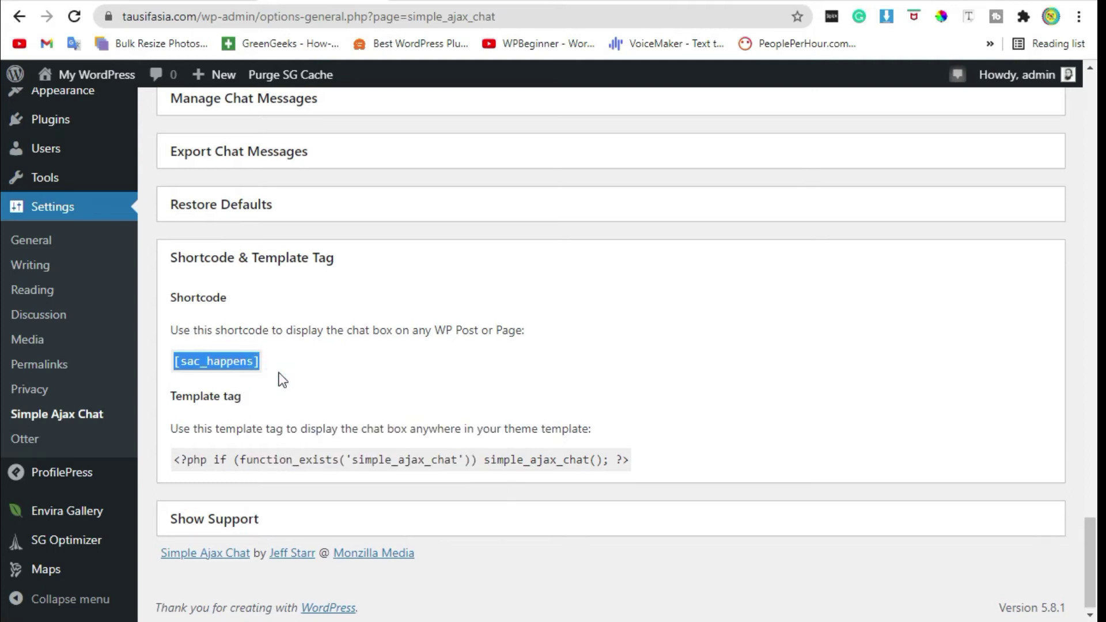
pyautogui.scroll(4, 282, 377)
pyautogui.scroll(3, 58, 180)
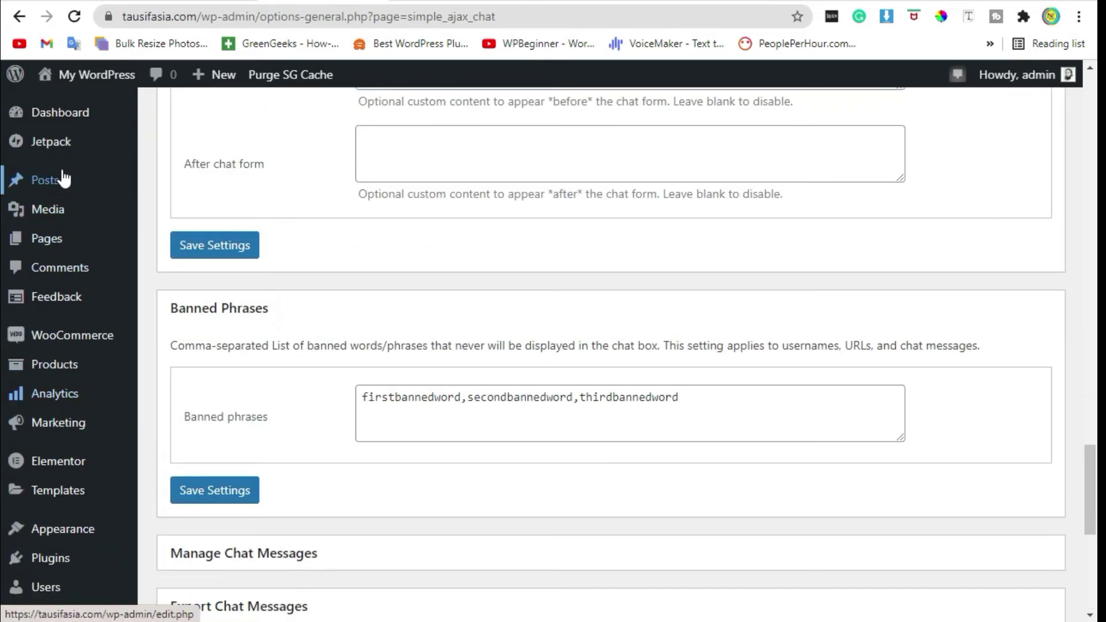
# - Create a new page titled 'My Chat Room' and skip the starting layout patterns
pyautogui.moveTo(85, 243)
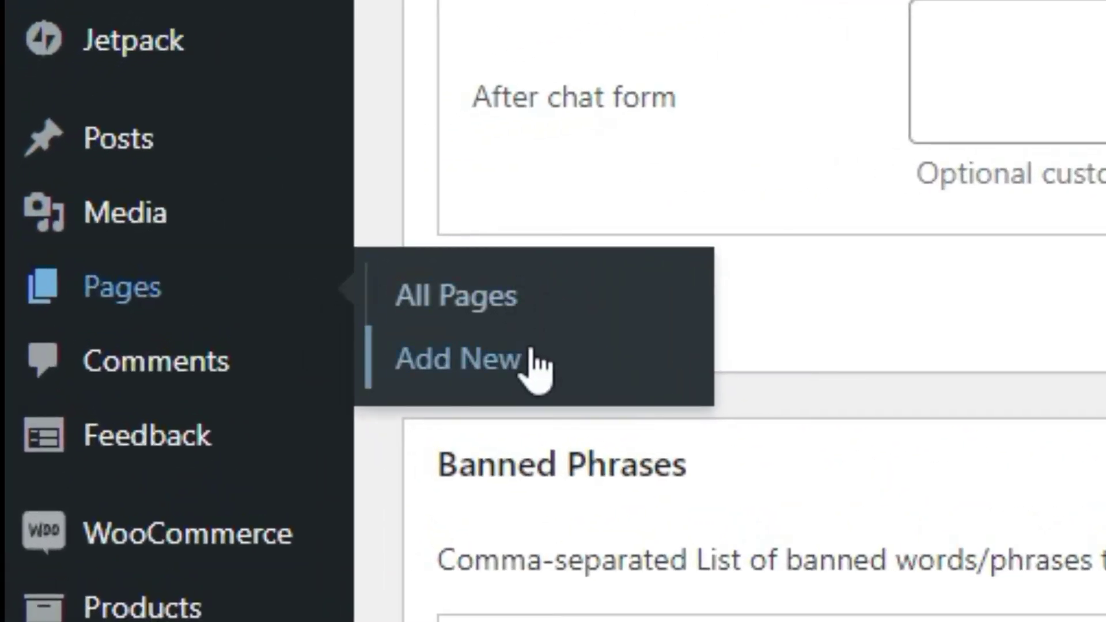
pyautogui.click(500, 345)
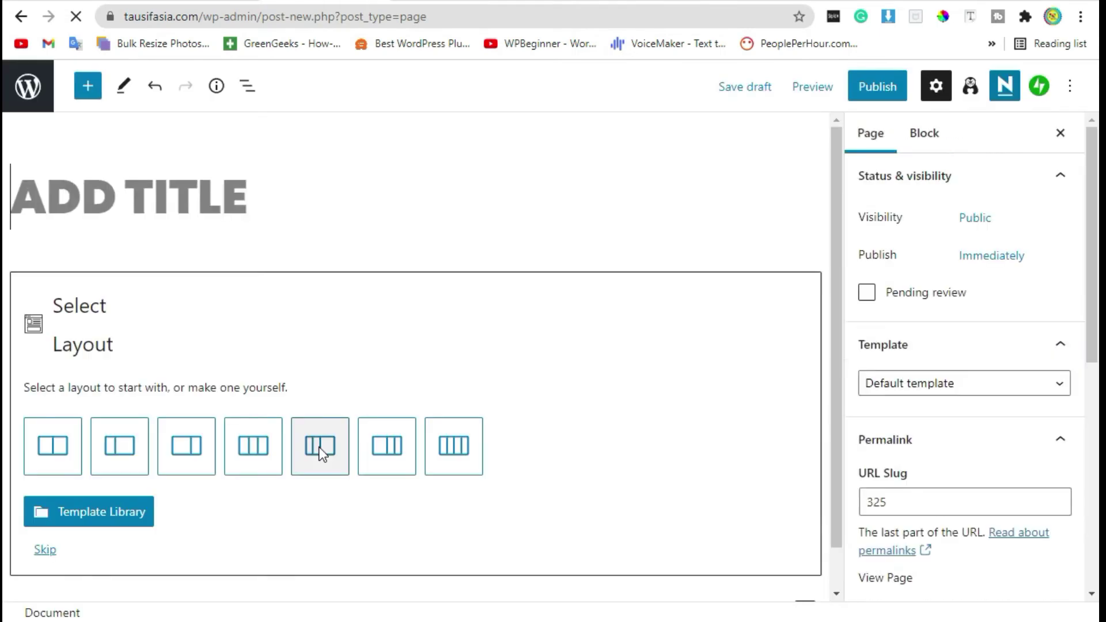
pyautogui.click(257, 217)
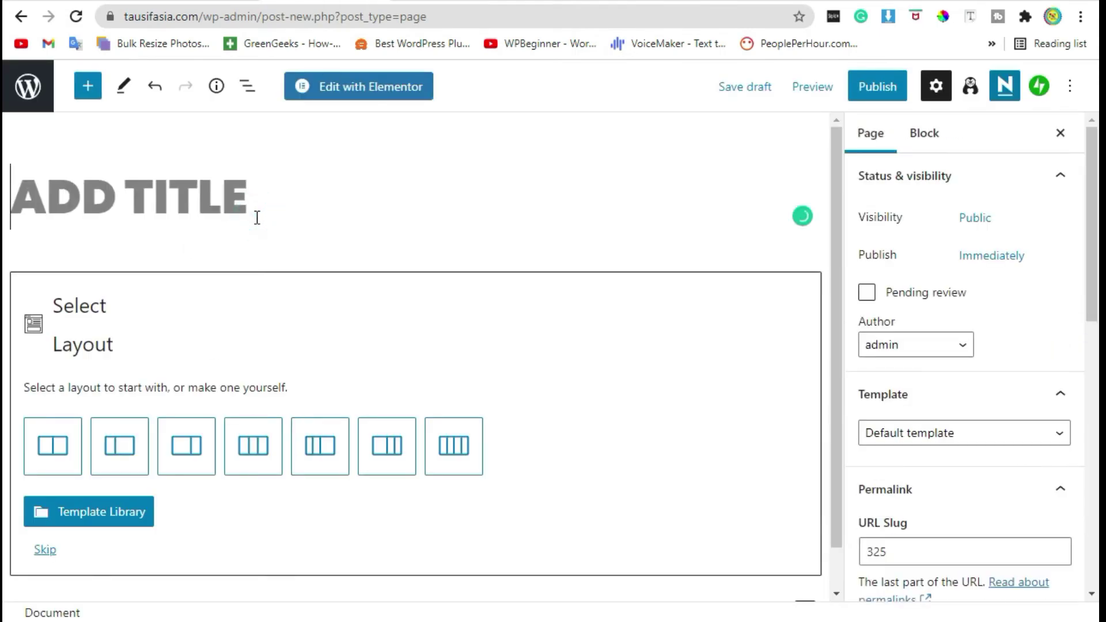
pyautogui.write('Chat')
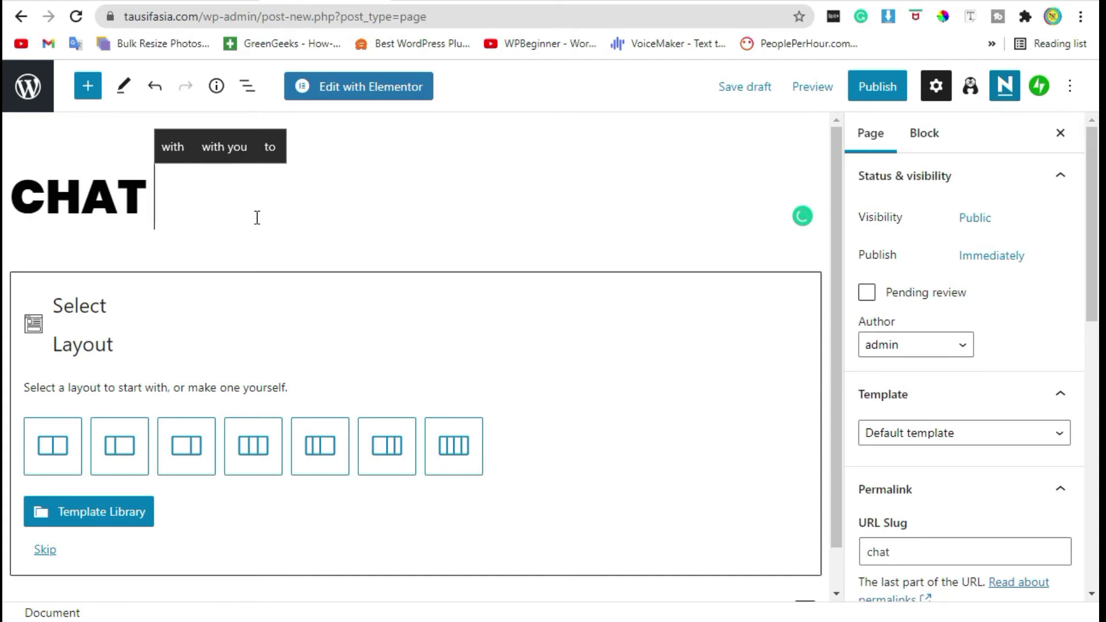
pyautogui.write(' Room')
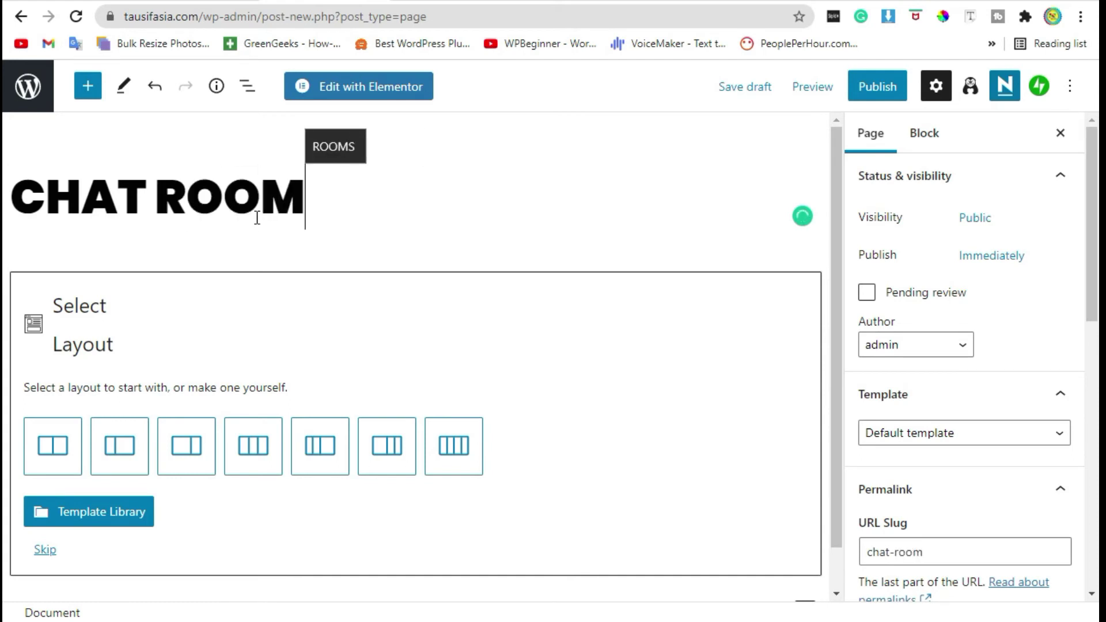
pyautogui.hotkey('ctrl', 'Left')
pyautogui.hotkey('ctrl', 'Left')
pyautogui.write('My')
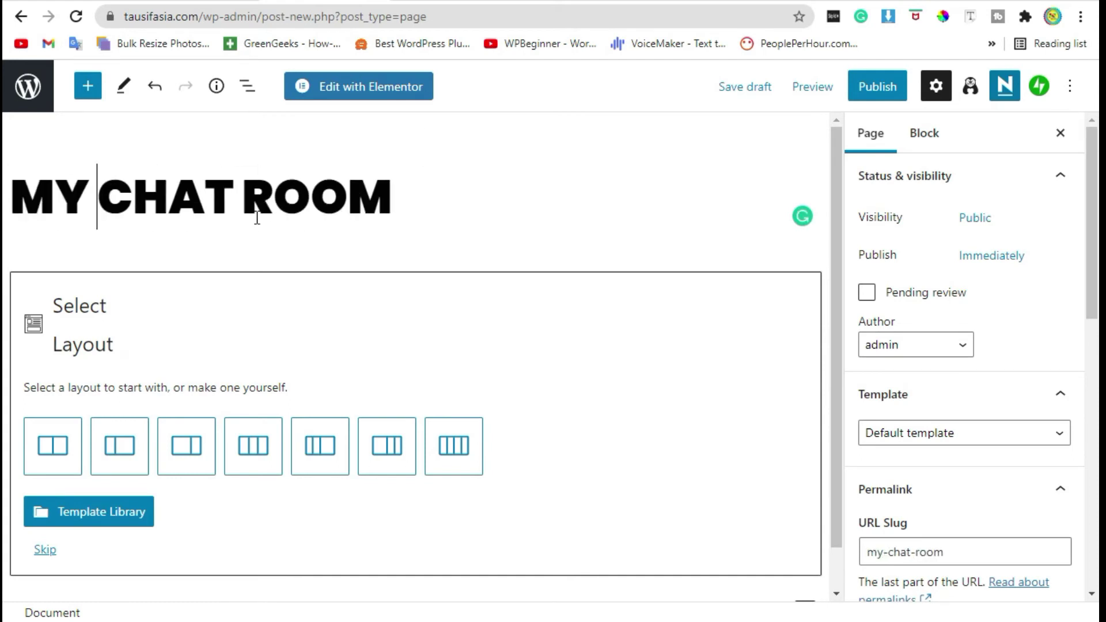
pyautogui.click(43, 552)
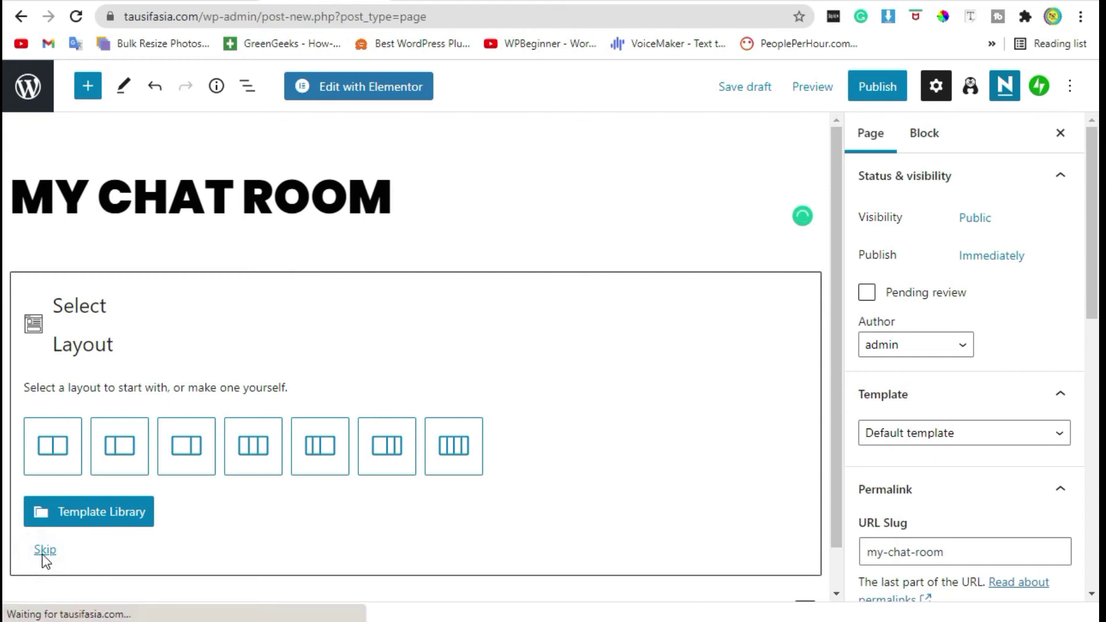
# - Add a Shortcode block and paste [sac_happens] into it
pyautogui.click(421, 346)
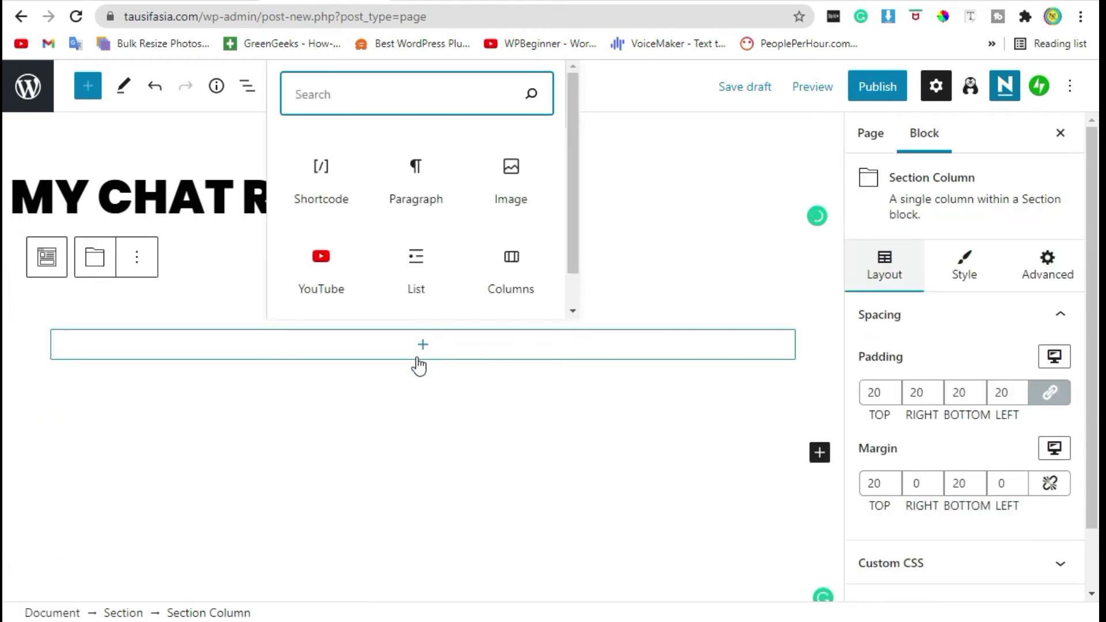
pyautogui.click(331, 181)
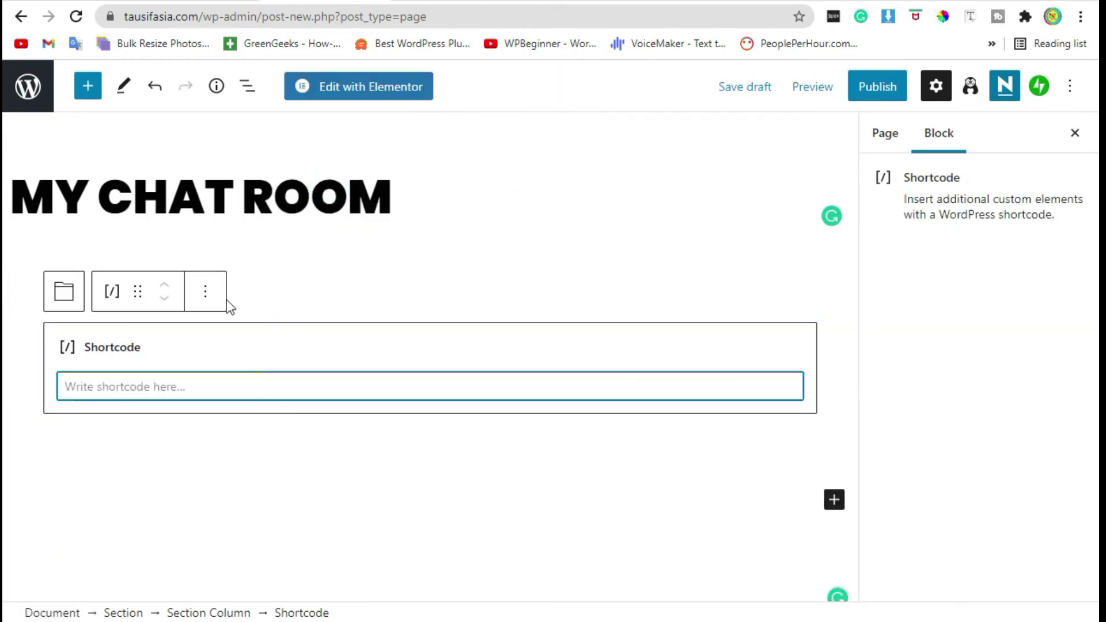
pyautogui.rightClick(139, 383)
pyautogui.click(193, 215)
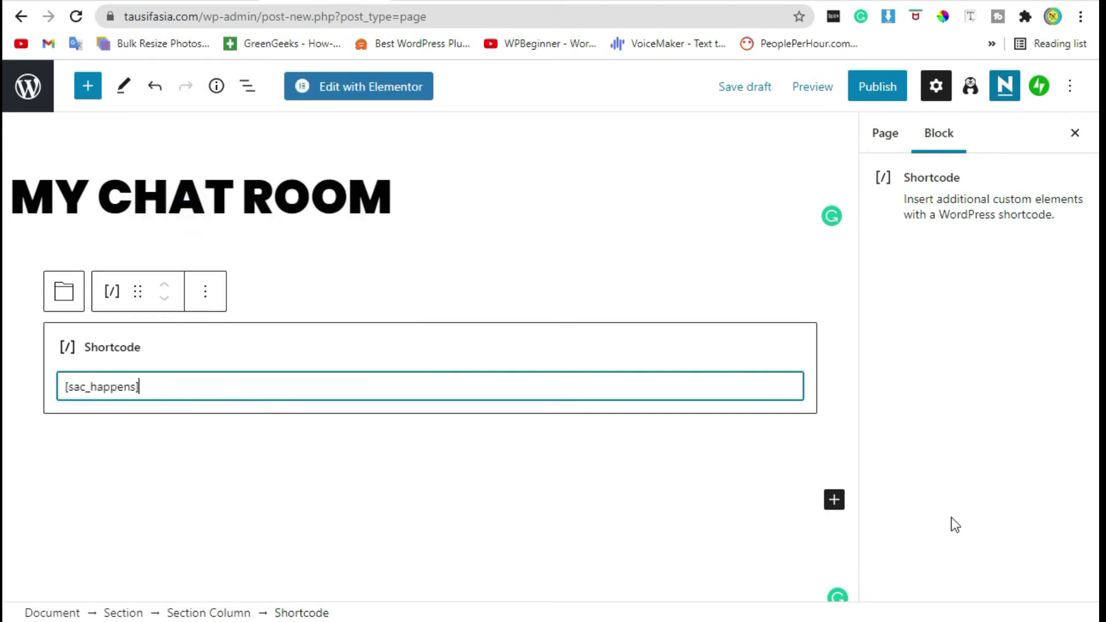
# - Publish the My Chat Room page and view it live
pyautogui.click(878, 87)
pyautogui.click(928, 86)
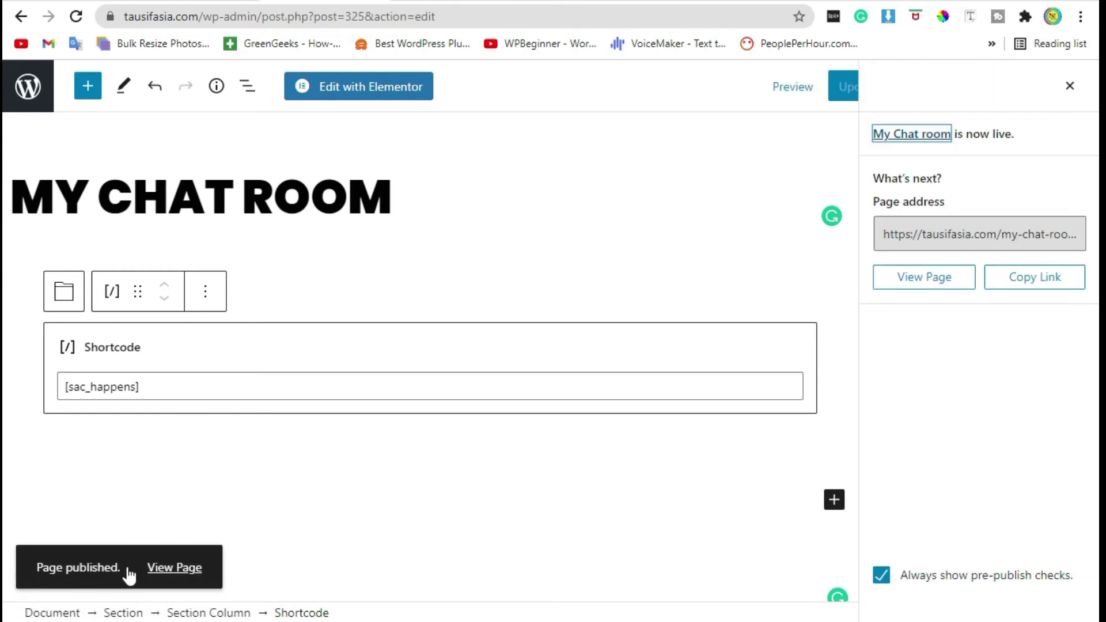
pyautogui.click(169, 567)
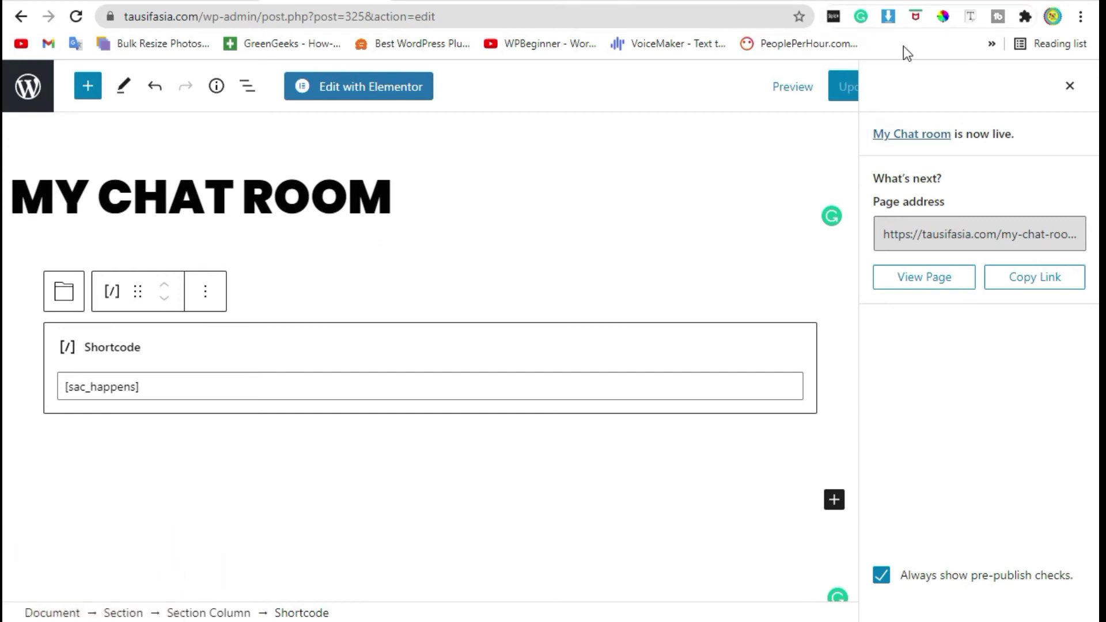
pyautogui.click(933, 276)
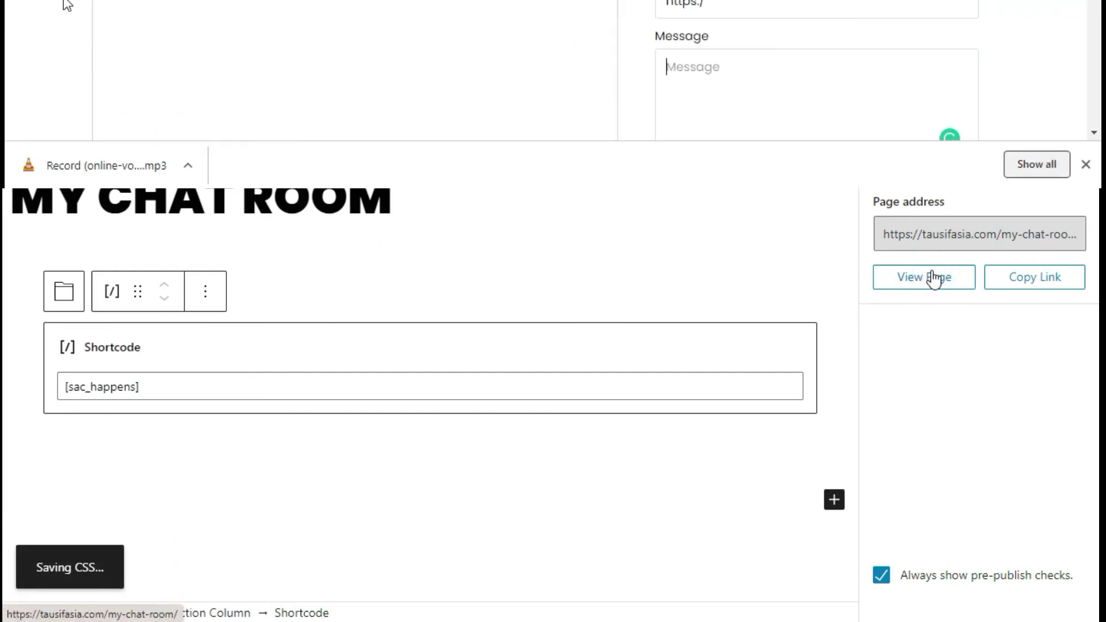
# - Check the chat box's prefilled Name, URL placeholder, Message field and empty-forum notice
pyautogui.scroll(-2, 15, 424)
pyautogui.scroll(2, 15, 424)
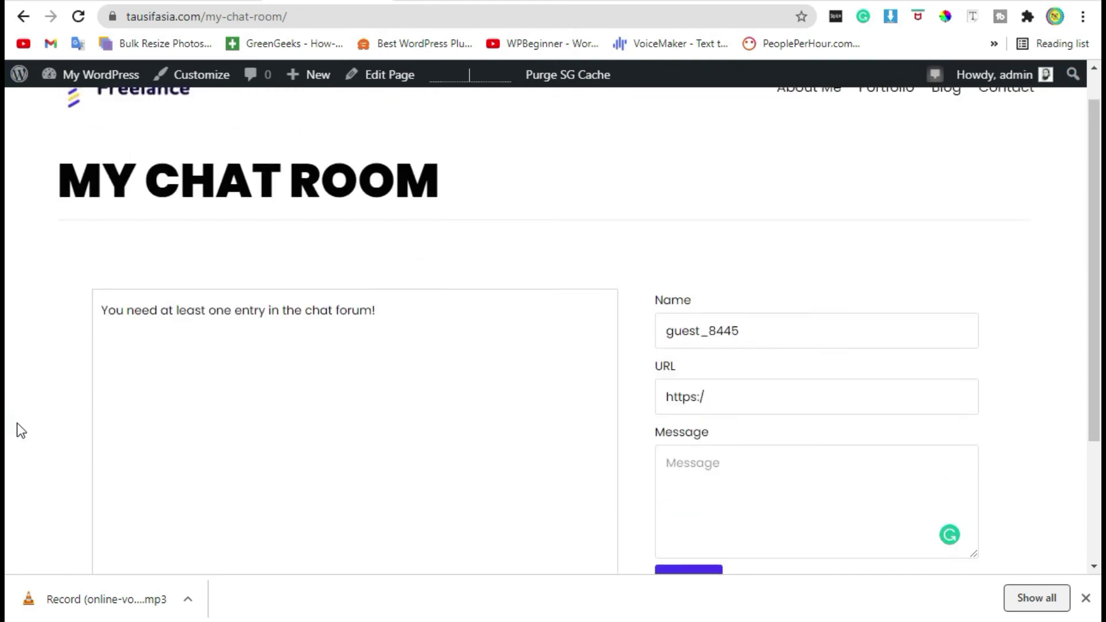
pyautogui.scroll(-4, 444, 417)
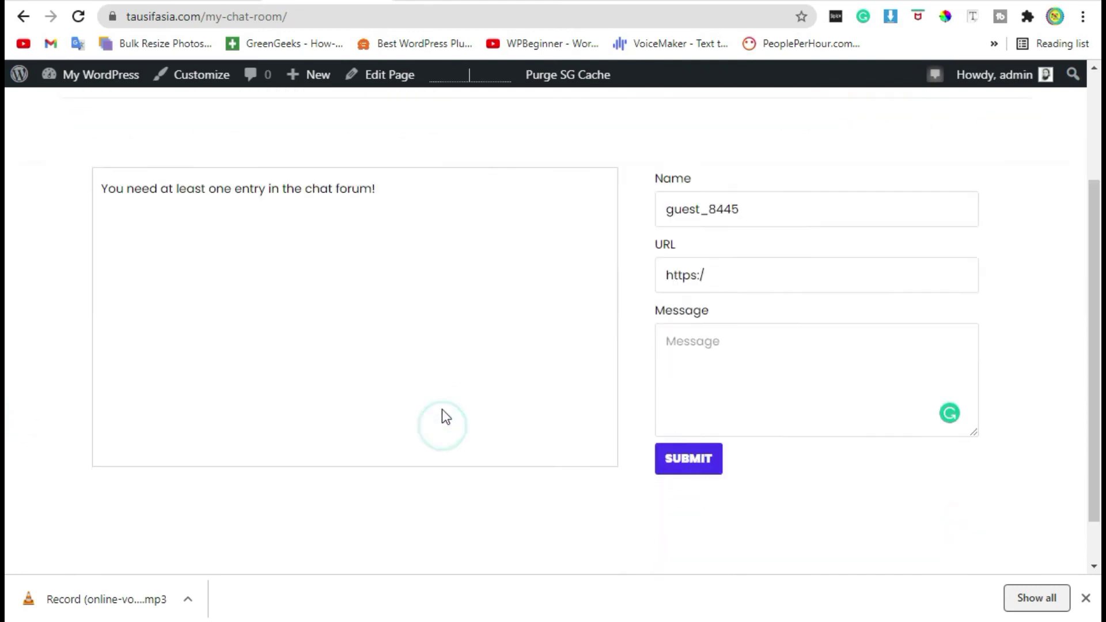
pyautogui.scroll(2, 750, 334)
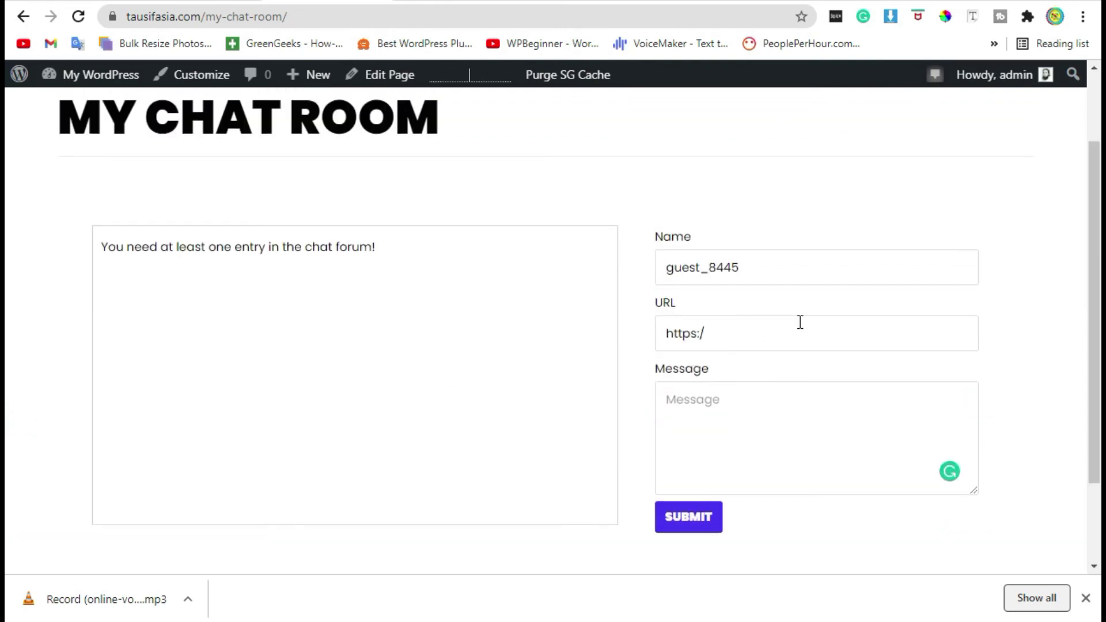
pyautogui.moveTo(752, 259); pyautogui.dragTo(654, 264)
pyautogui.moveTo(723, 331); pyautogui.dragTo(649, 333)
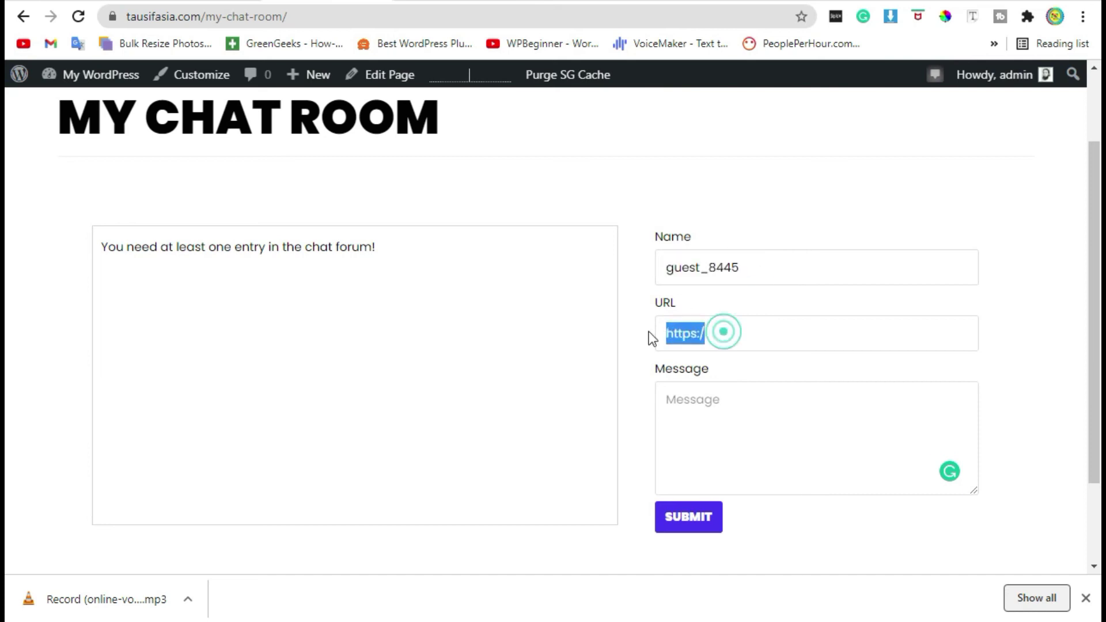
pyautogui.click(693, 408)
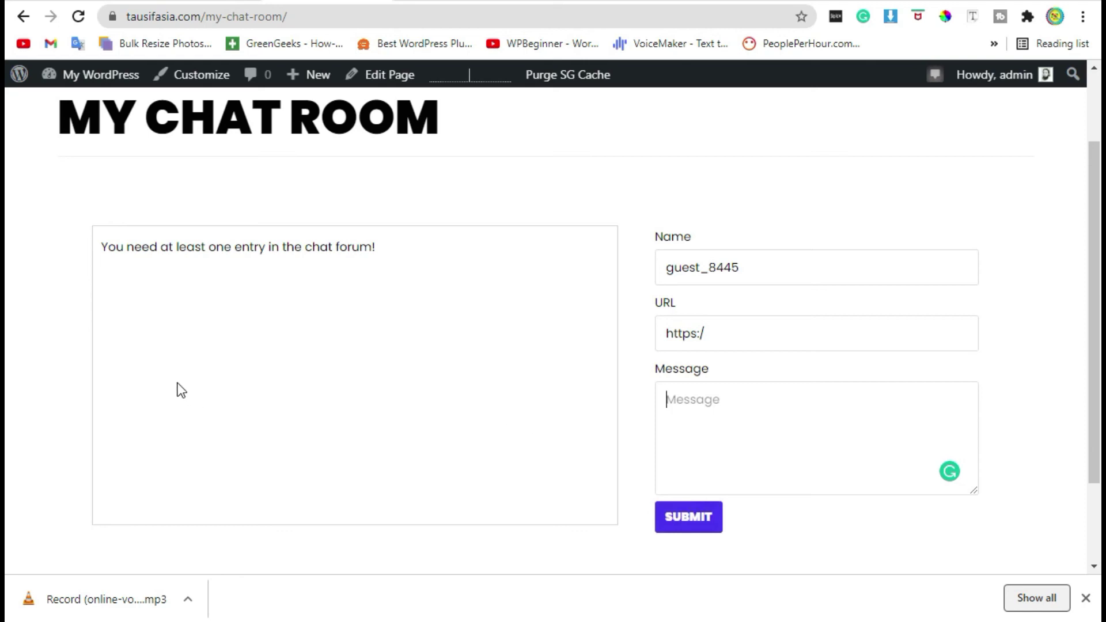
pyautogui.moveTo(373, 254); pyautogui.dragTo(95, 257)
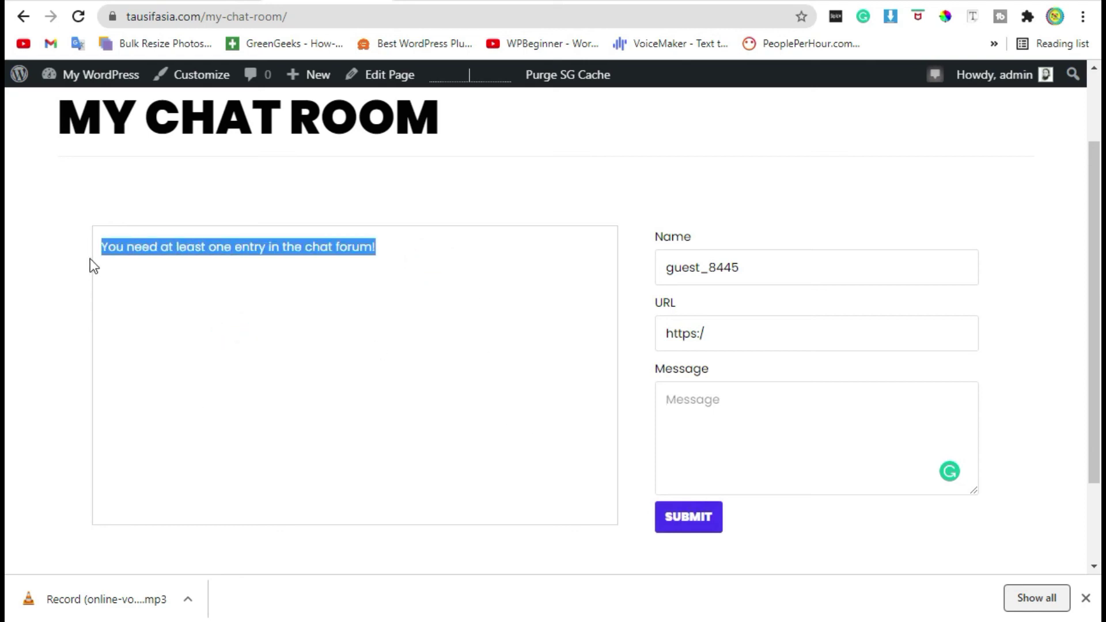